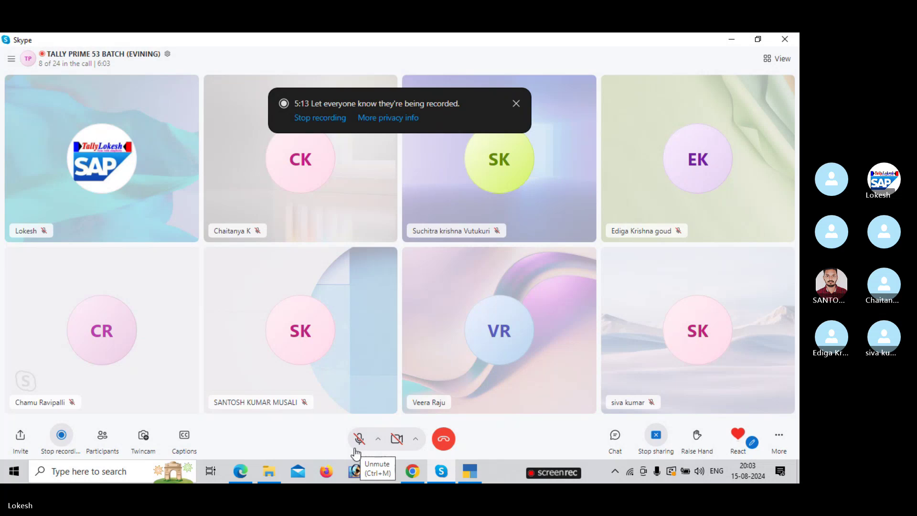
Switch from the Skype call to TallyPrime and create the Interfex Services ledger under Loans (Liability).
click(356, 450)
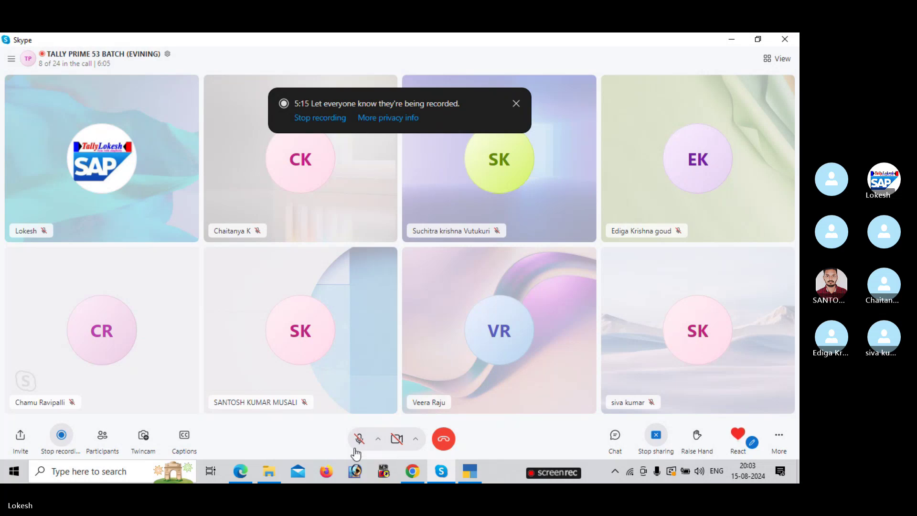
key(alt+Tab)
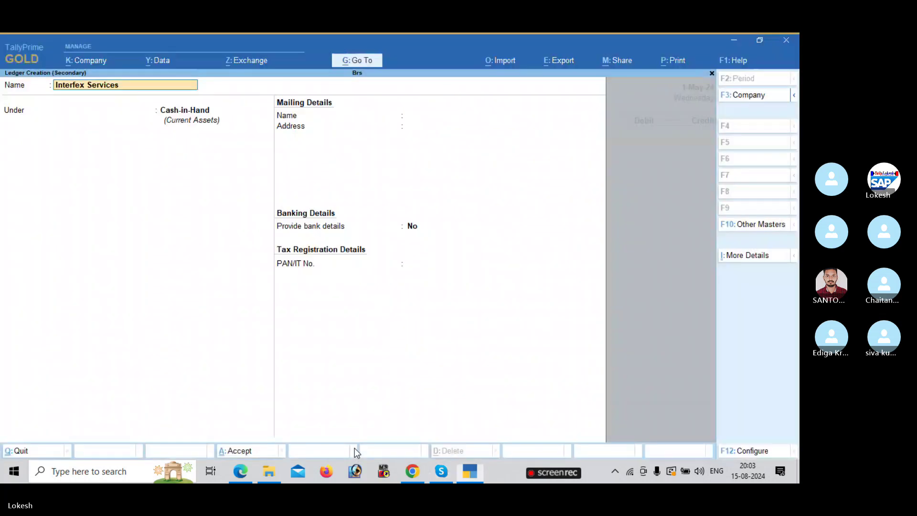
key(Return)
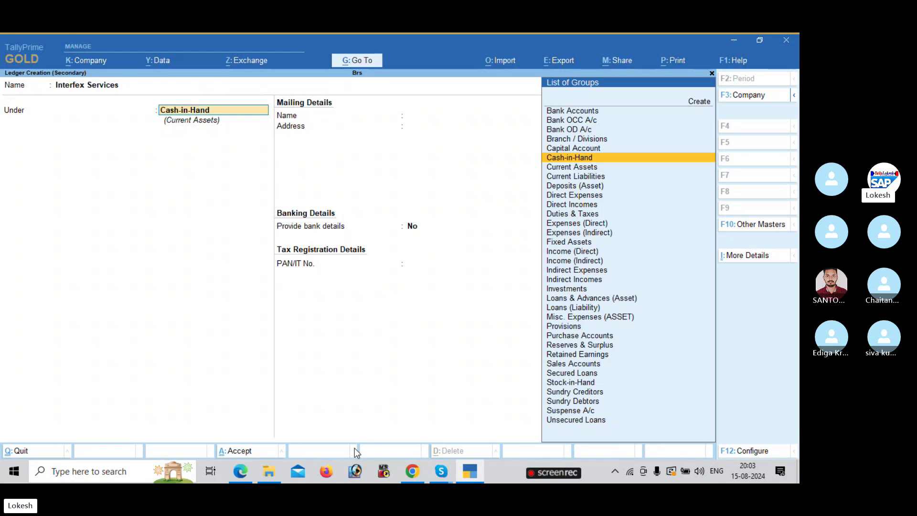
text(Lo)
key(Down)
key(Return)
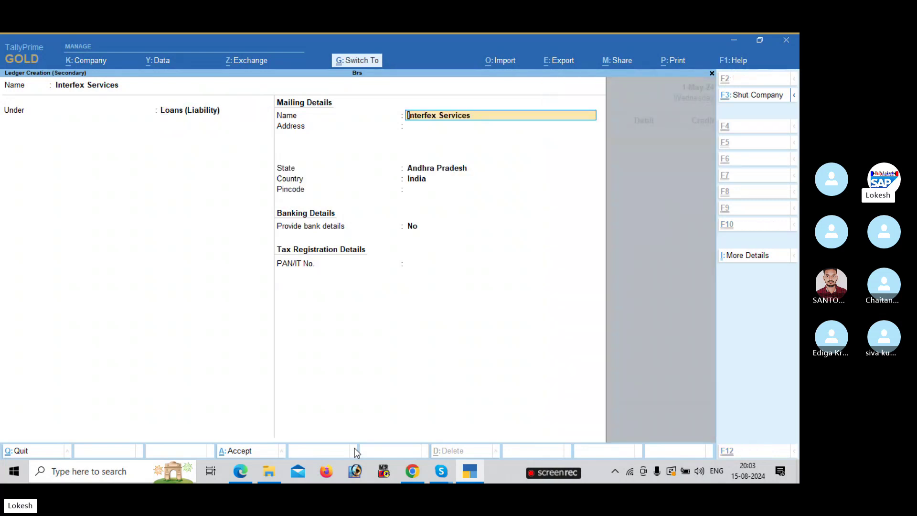
key(ctrl+a)
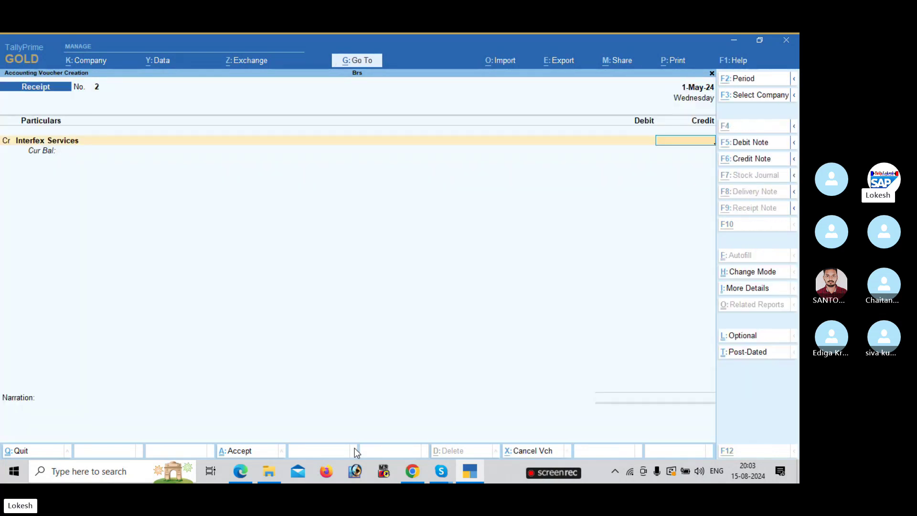
Check the loan transaction in the PDF exercise and credit Interfex Services with 75,000 in the TallyPrime receipt voucher.
key(alt+Tab)
key(alt+Tab)
key(Tab)
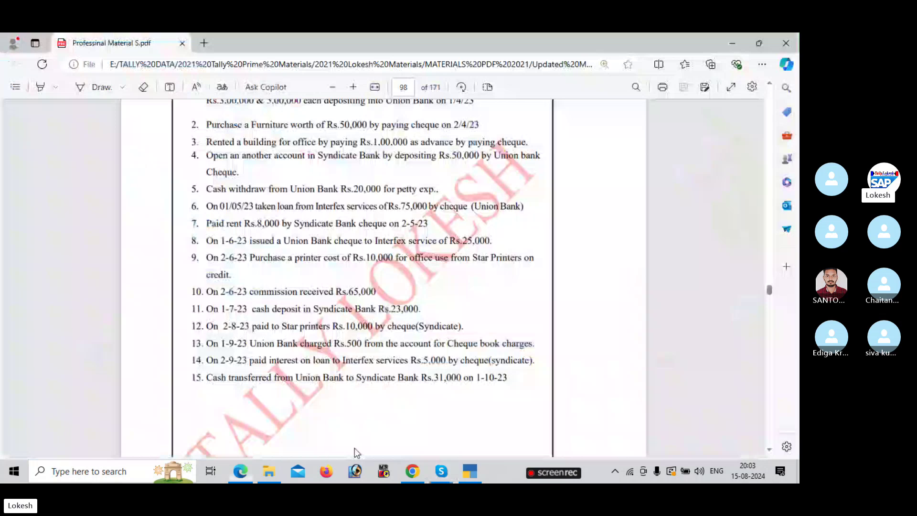
key(alt+Tab)
key(Tab)
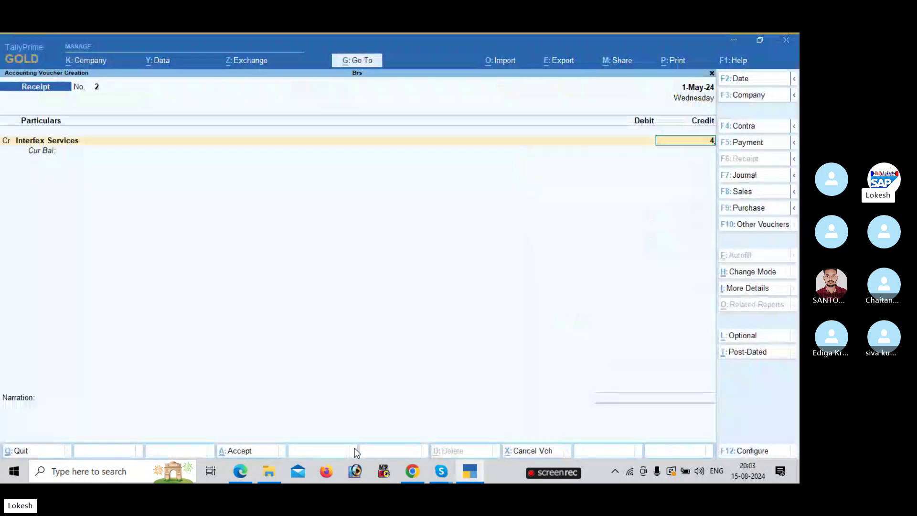
text(75000)
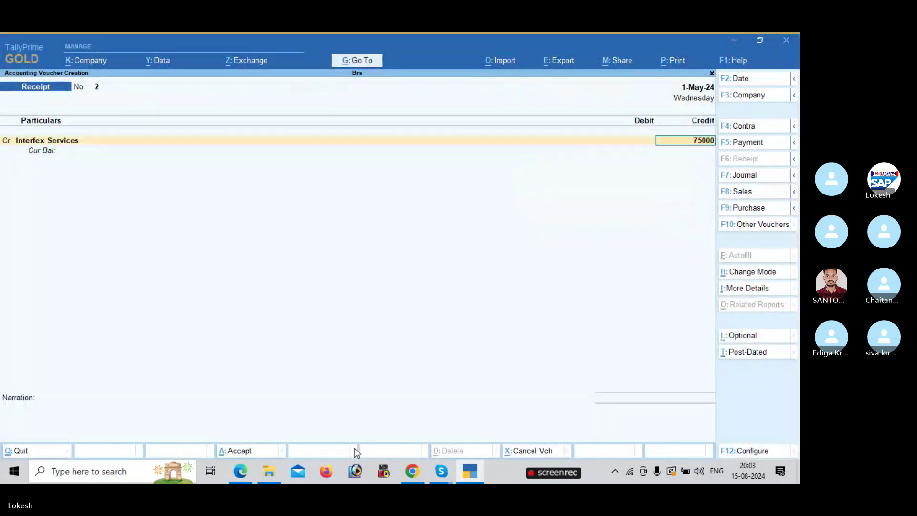
key(Return)
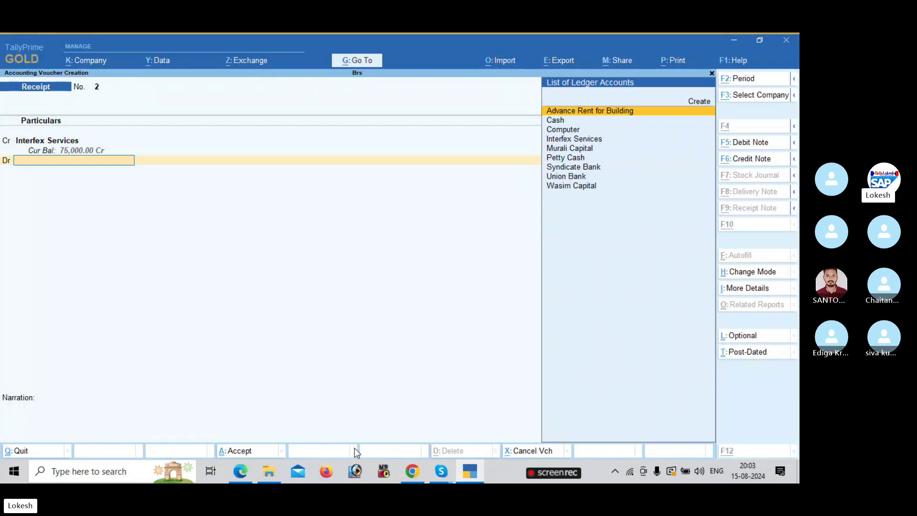
Check the receiving bank in the PDF, debit Union Bank in the receipt voucher and save it.
key(alt+Tab)
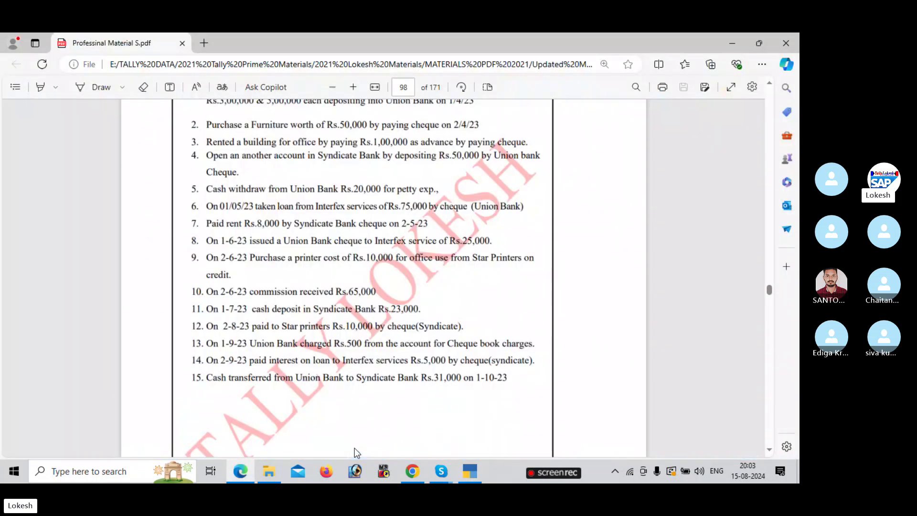
key(alt+Tab)
text(union)
key(Return)
key(ctrl+a)
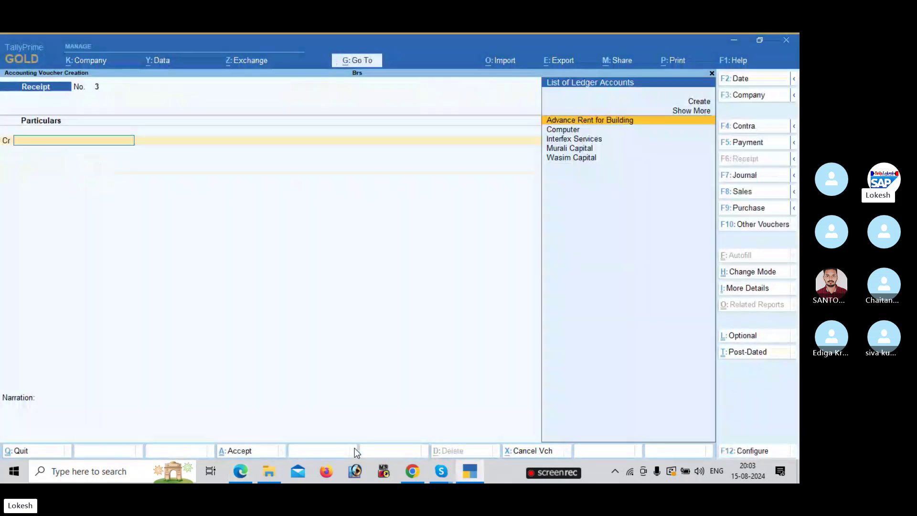
Look up the rent transaction in the PDF and start a TallyPrime payment voucher dated 2-5.
key(alt+Tab)
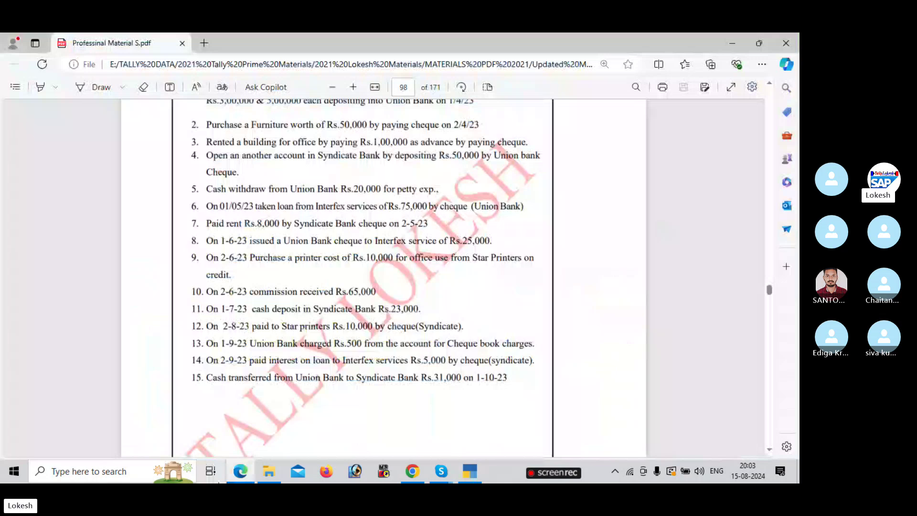
key(alt+Tab)
click(760, 142)
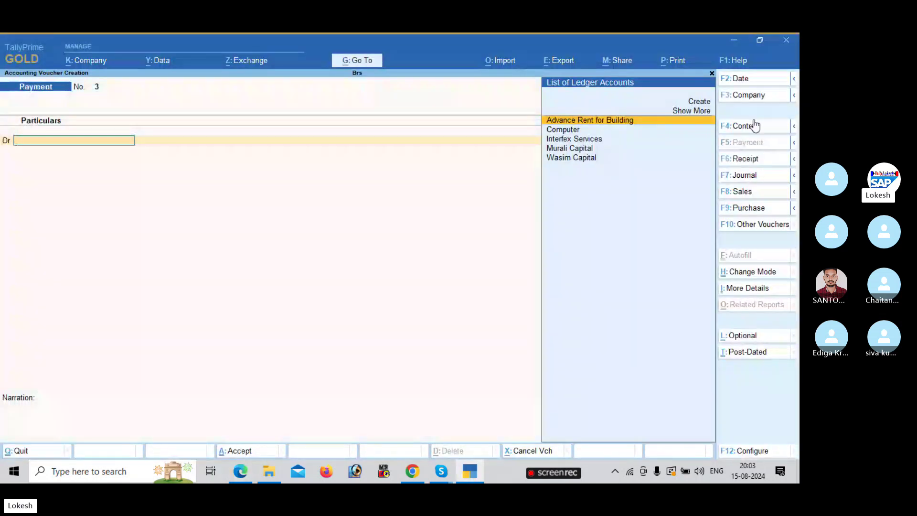
click(749, 87)
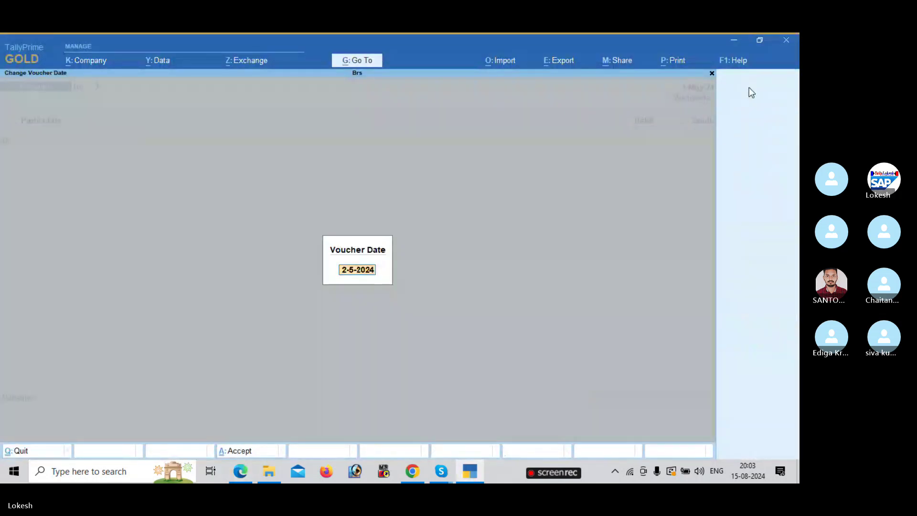
key(alt+Tab)
key(alt+Tab)
text(1-6)
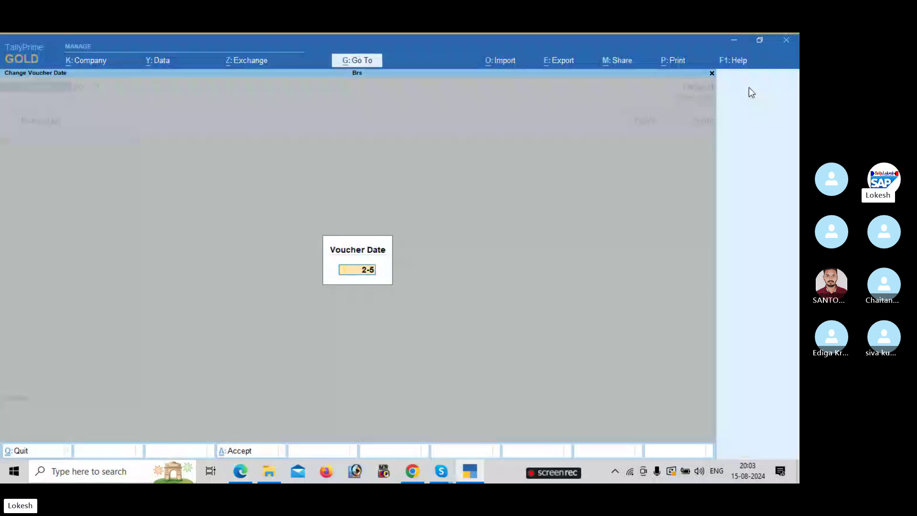
key(Return)
Create a Rent ledger under Indirect Expenses from within the payment voucher.
key(alt+c)
text(Rent)
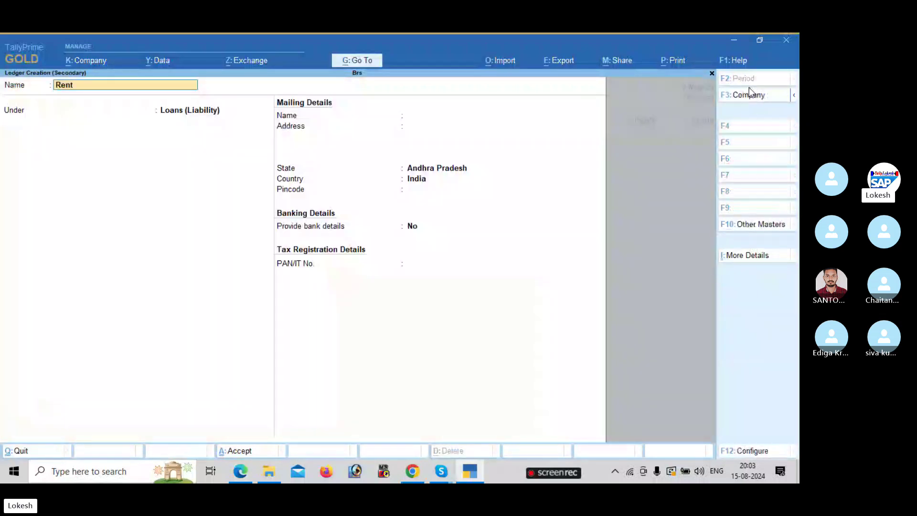
key(Return)
text(Ind)
key(Return)
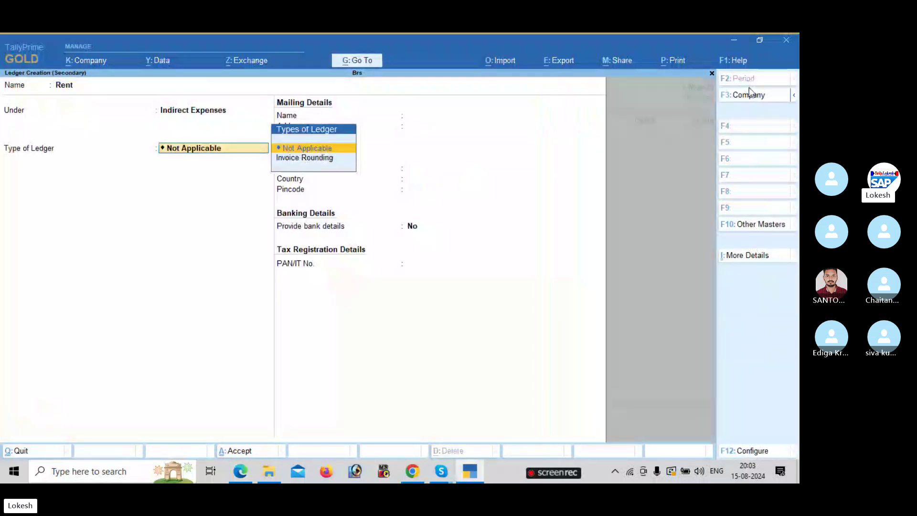
key(ctrl+a)
Check the rent amount in the PDF and debit Rent with 8,000 in the payment voucher.
key(alt+Tab)
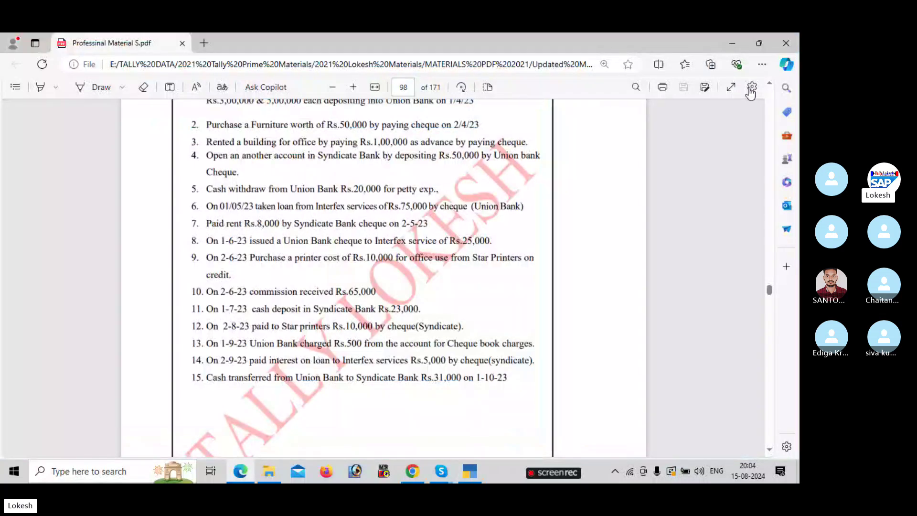
key(alt+Tab)
text(8000)
key(Return)
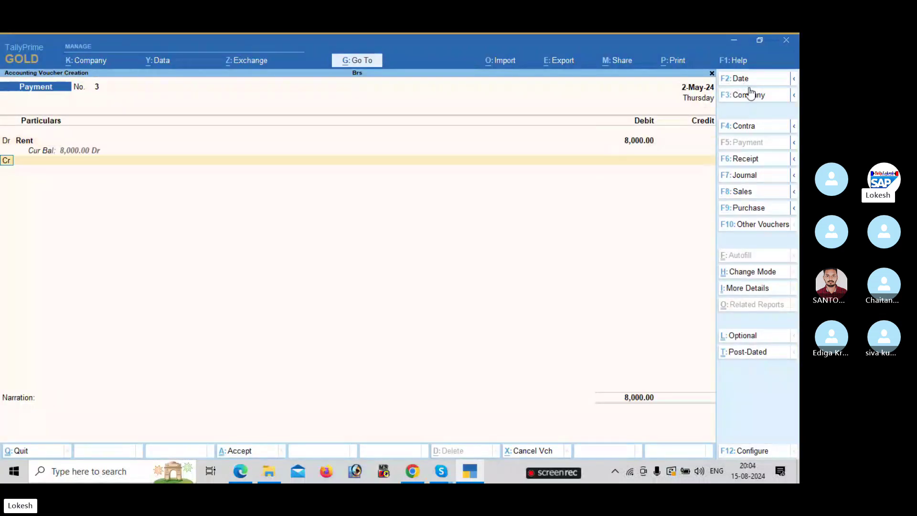
Credit Syndicate Bank with 8,000, accept the cheque allocation and save the rent payment voucher.
key(alt+Tab)
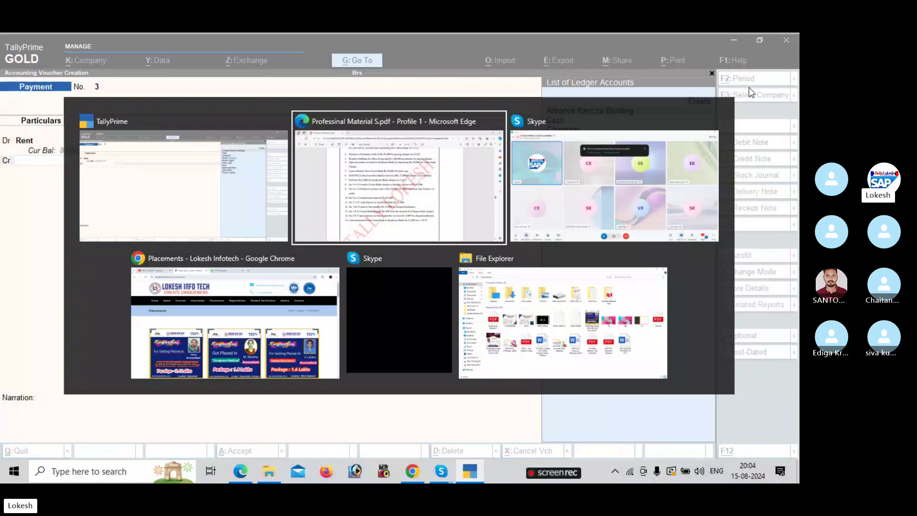
key(Escape)
text(Sy)
key(Return)
key(Return)
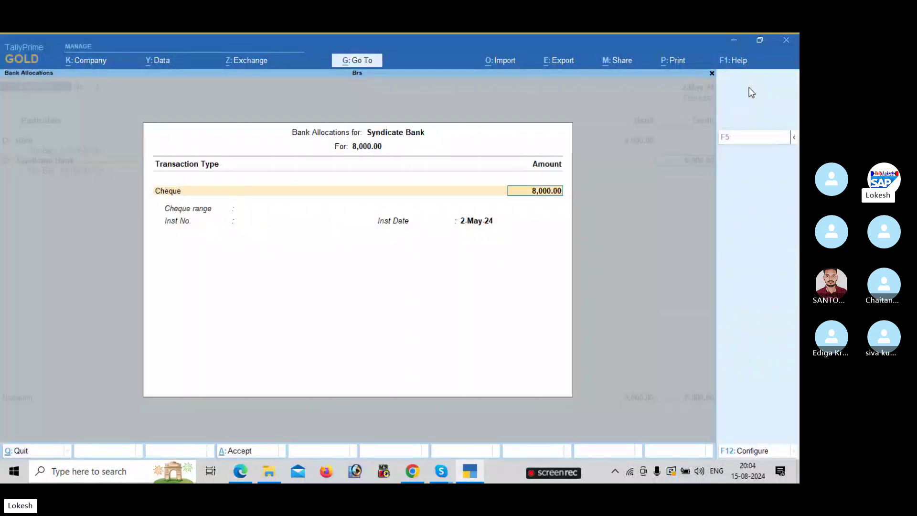
key(Return)
key(Return)
key(Return)
key(Return)
key(Return)
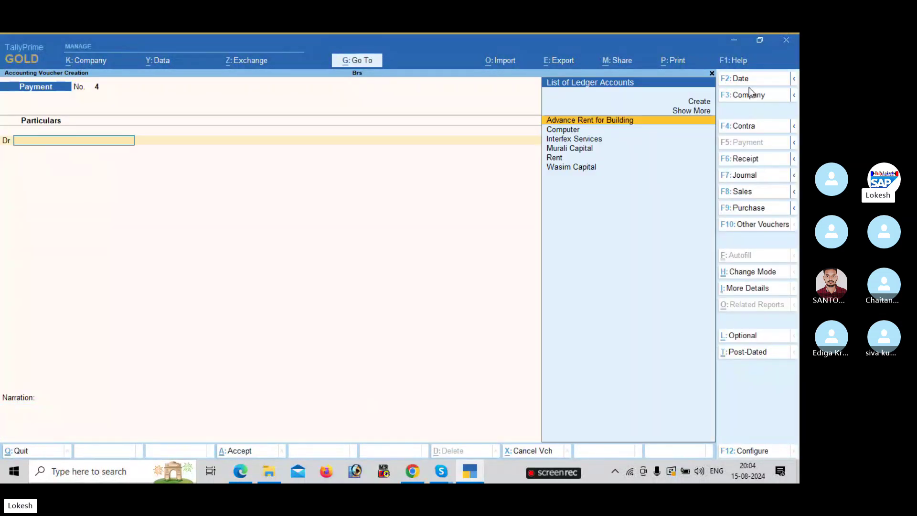
Look up the next cheque transaction in the PDF and date the new payment voucher 1-Jun-24.
key(alt+Tab)
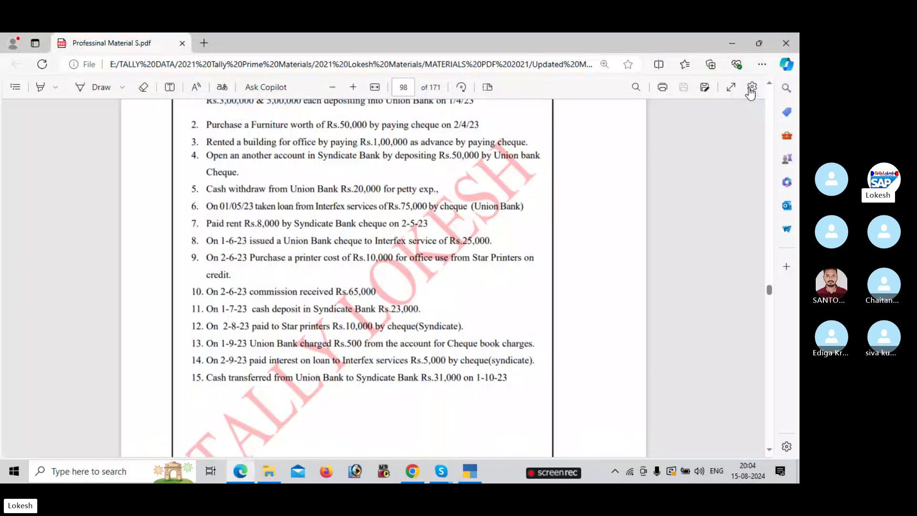
key(Down)
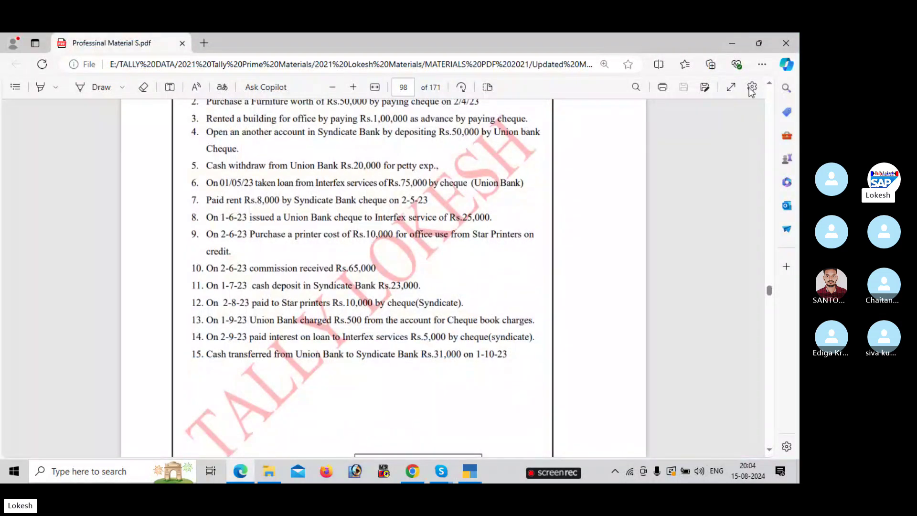
key(alt+Tab)
key(F2)
text(5-5)
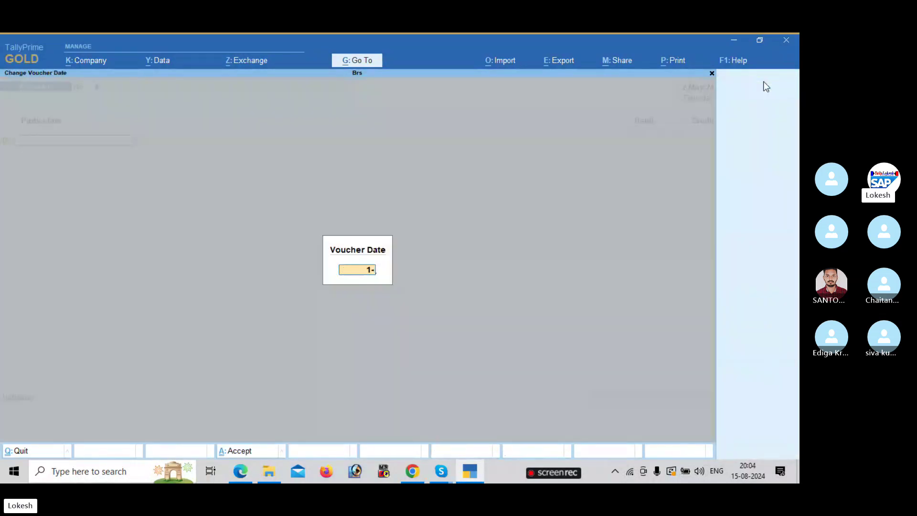
key(Return)
Debit Interfex Services with 25,000 in the payment voucher, checking the amount against the PDF exercise.
text(In)
key(Return)
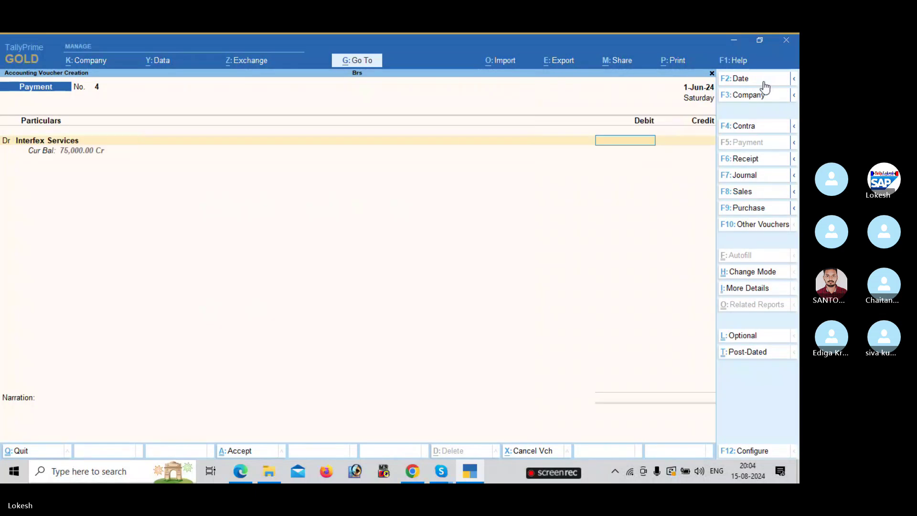
key(alt+Tab)
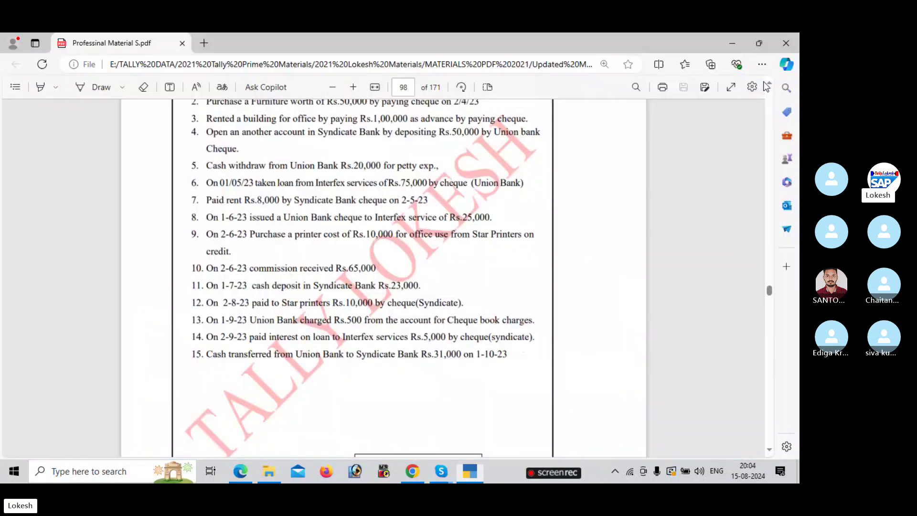
key(alt+Tab)
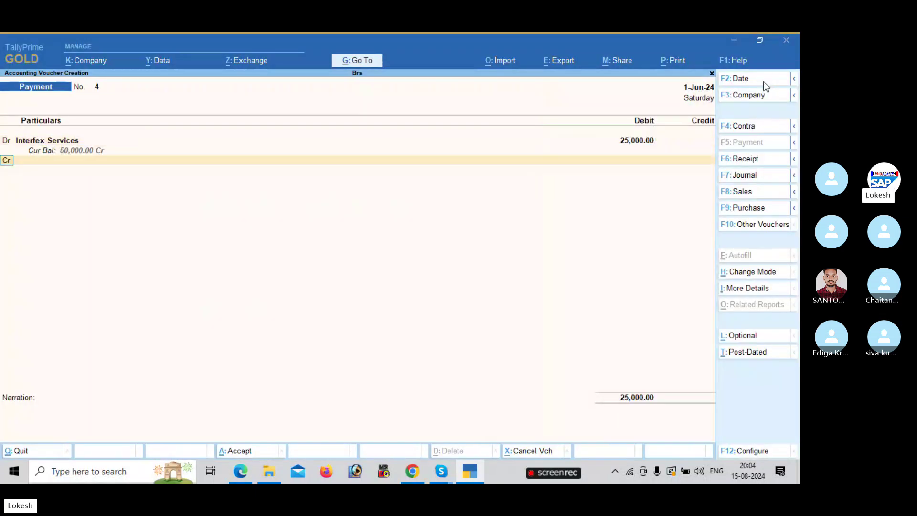
Check the paying bank in the PDF, credit Union Bank with 25,000 and save the payment voucher.
key(alt+Tab)
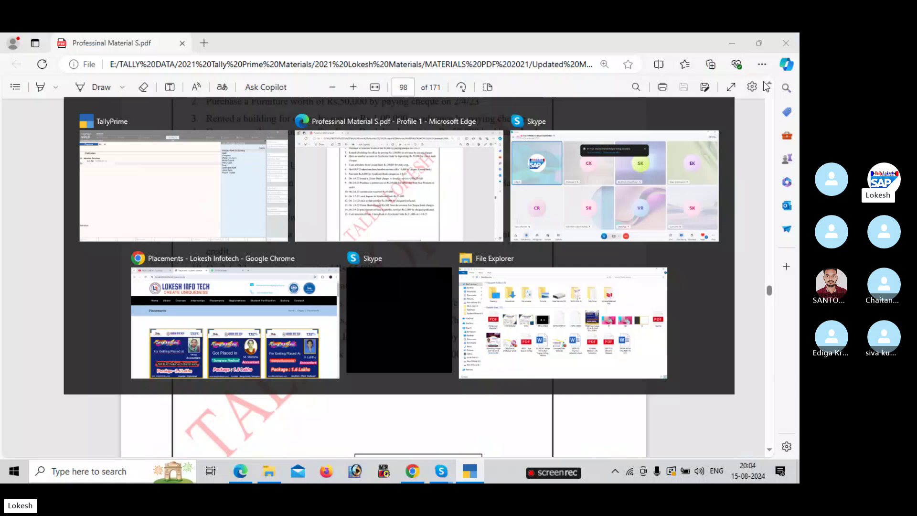
text(u)
key(Return)
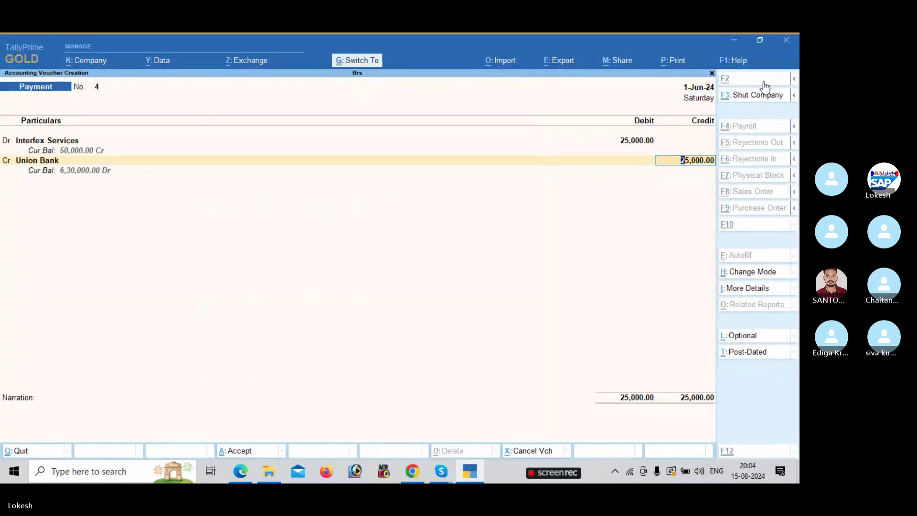
key(Return)
key(Return)
Look up the printer purchase on credit in the PDF and start a TallyPrime journal voucher dated 2-6.
key(alt+Tab)
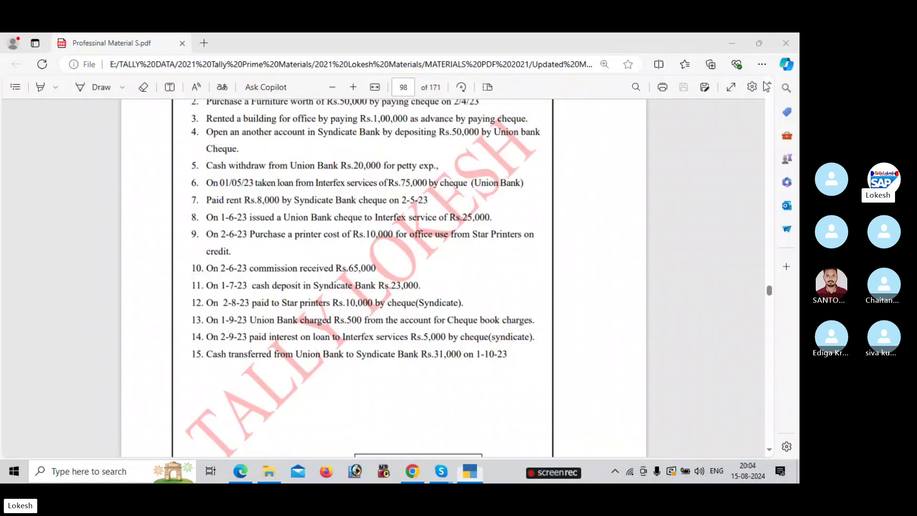
scroll(766, 86, down, 1)
key(alt+Tab)
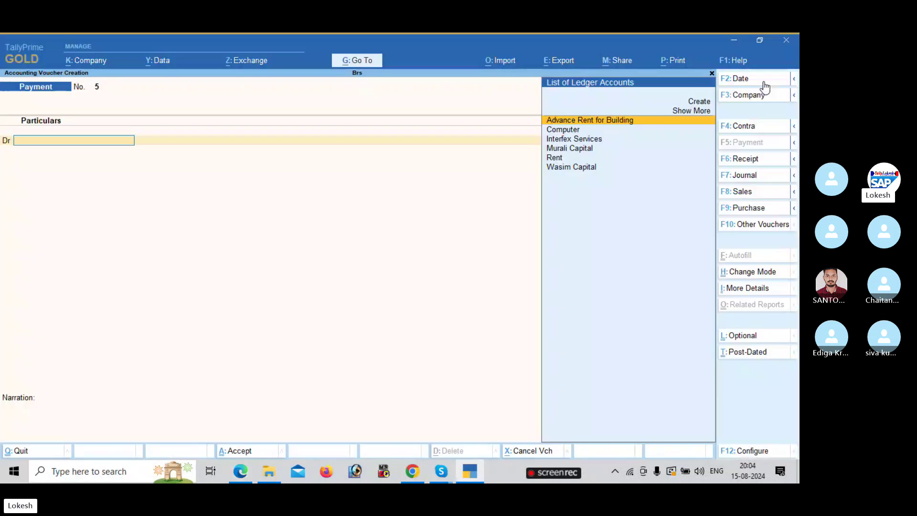
click(753, 177)
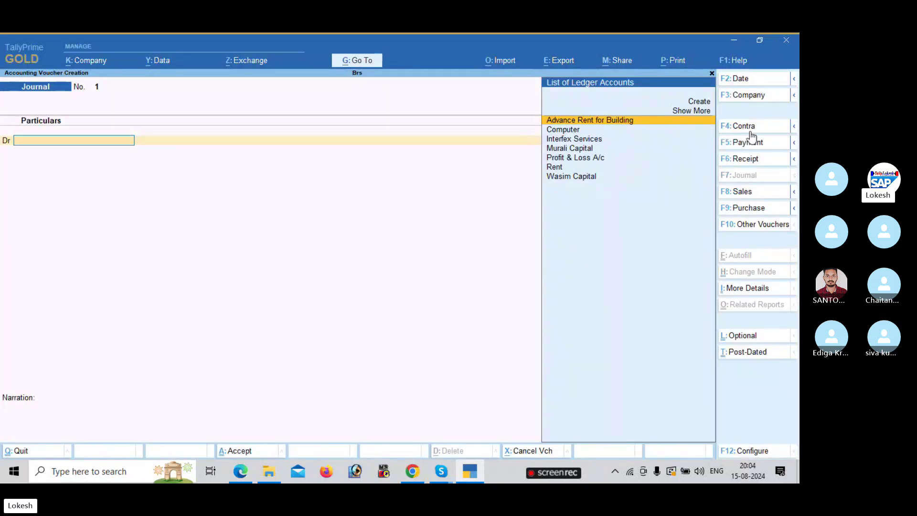
click(747, 80)
text(2-6)
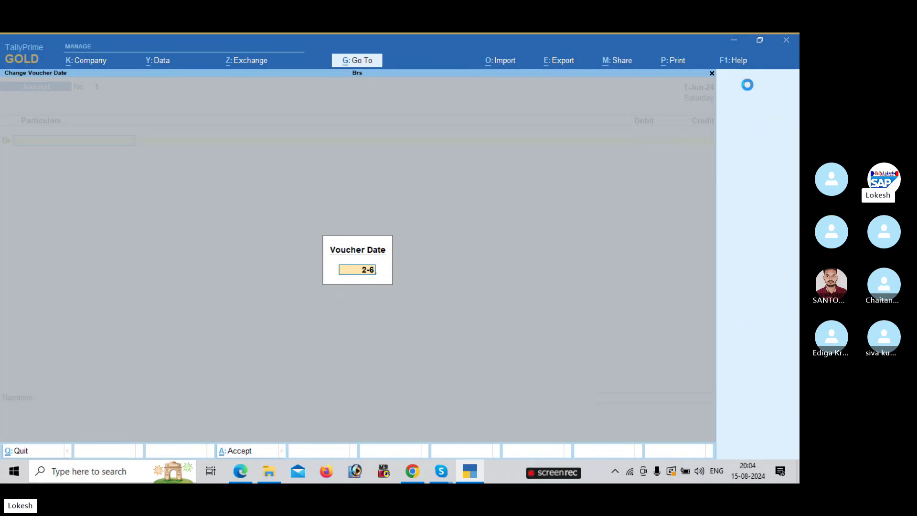
key(Return)
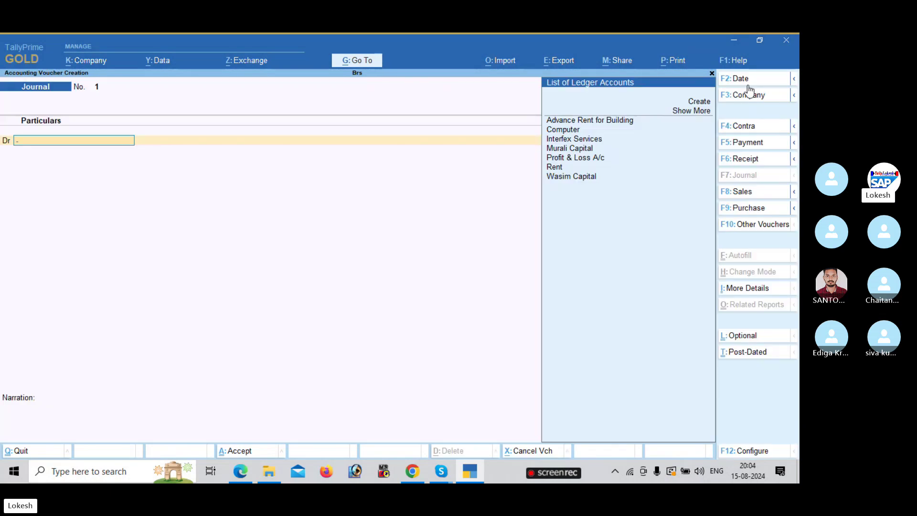
Create a Printer ledger under Fixed Assets from the journal voucher's debit line.
key(alt+c)
text(Prein)
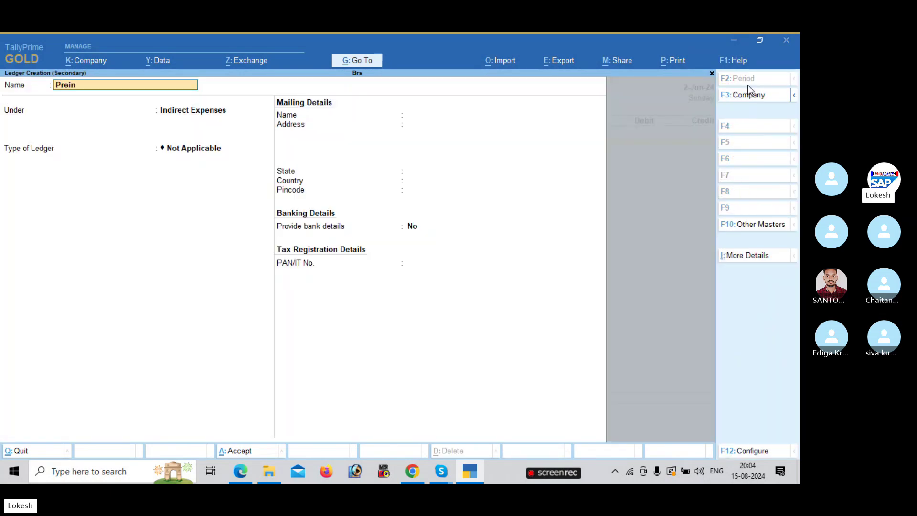
text(ter)
key(Return)
text(fix)
key(Return)
key(ctrl+a)
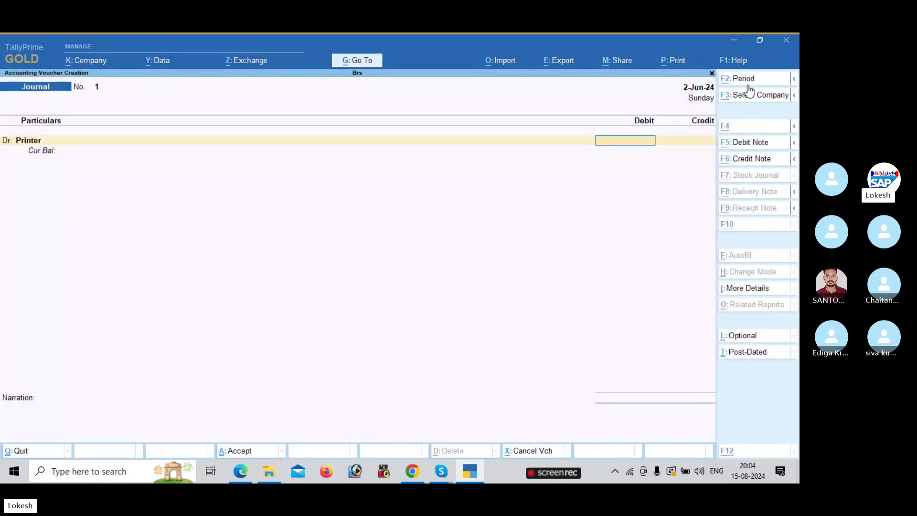
Check the printer's cost in the PDF exercise and debit Printer with 10,000.
key(alt+Tab)
key(alt+Tab)
text(10000)
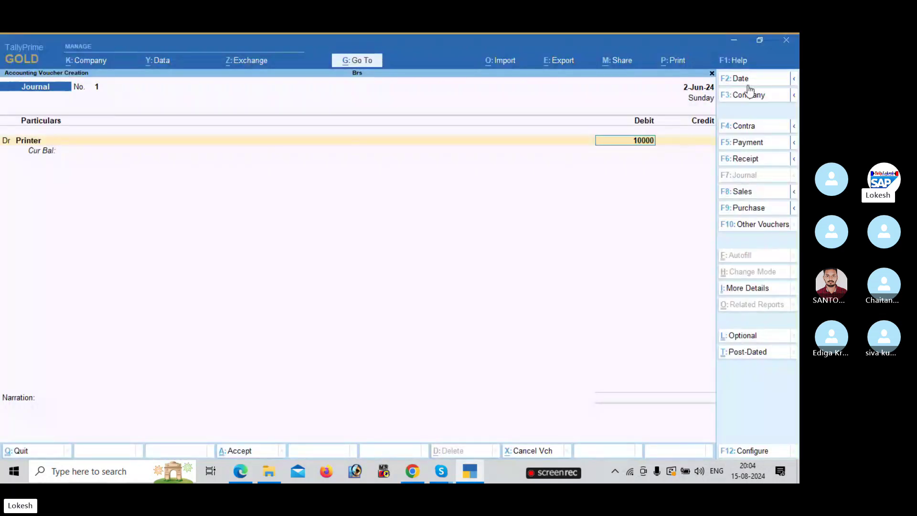
key(Return)
Look up the printer's supplier in the PDF and create a Star Printers ledger under Sundry Creditors for the credit line.
key(alt+Tab)
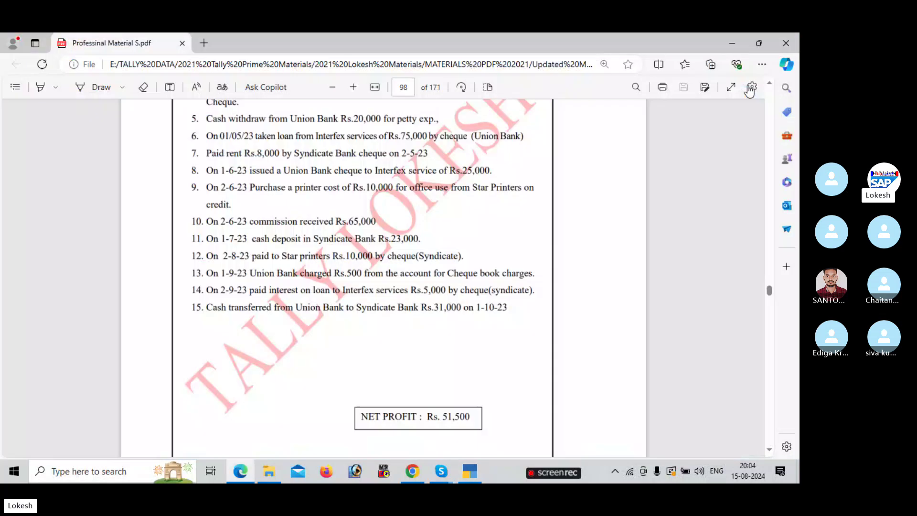
key(alt+Tab)
key(alt+c)
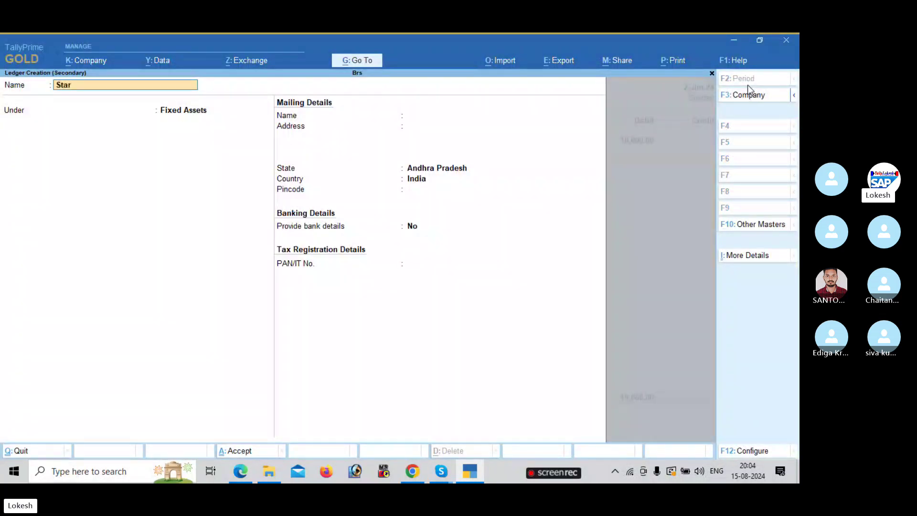
text(Printers)
key(Return)
text(Sun)
key(Return)
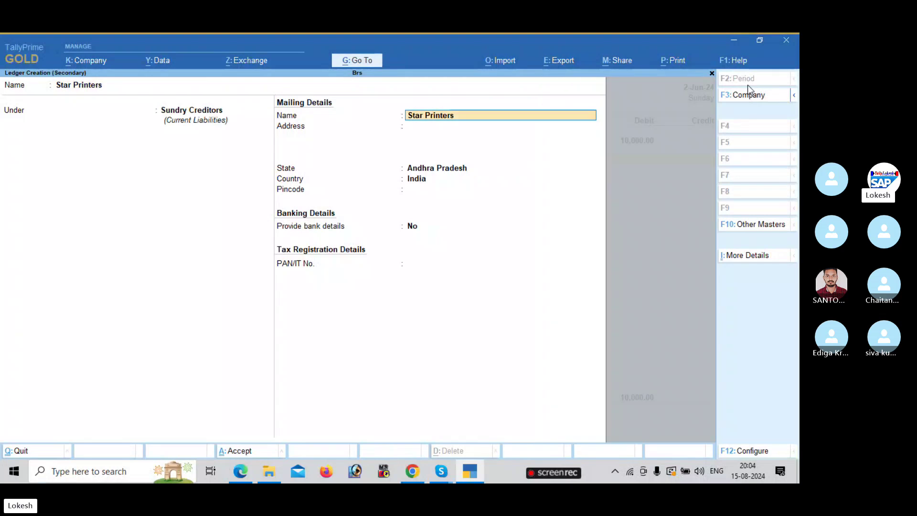
key(ctrl+a)
Credit Star Printers with 10,000 and save the journal voucher.
key(Return)
key(Return)
key(Return)
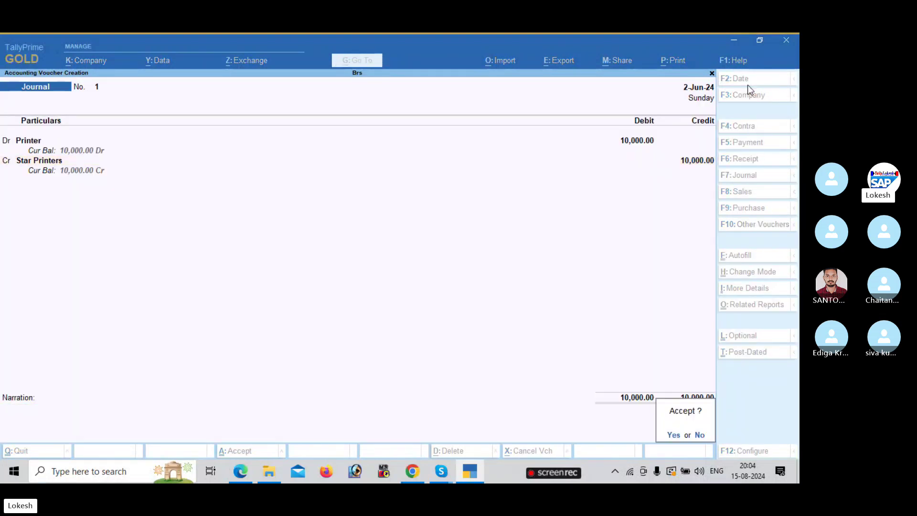
key(alt+Tab)
key(Return)
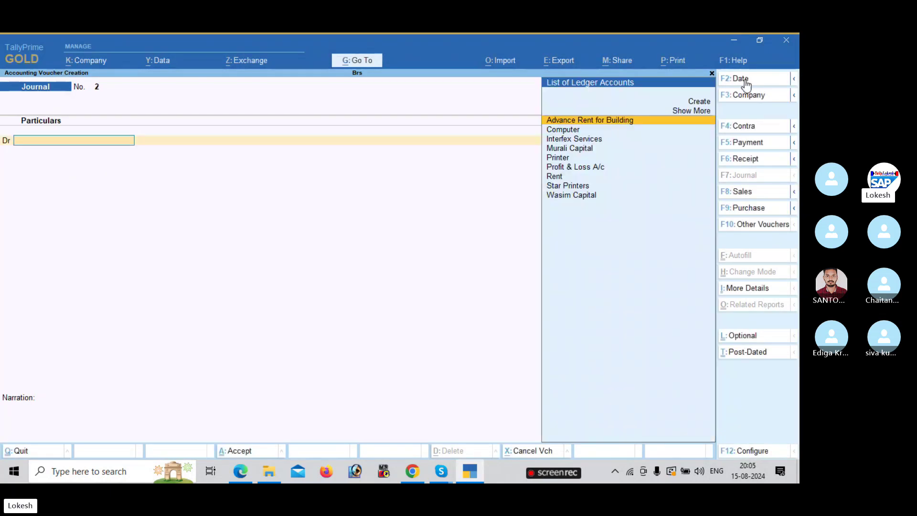
Look up the commission received in the PDF and start a TallyPrime receipt voucher dated 2-Jun-24.
key(alt+Tab)
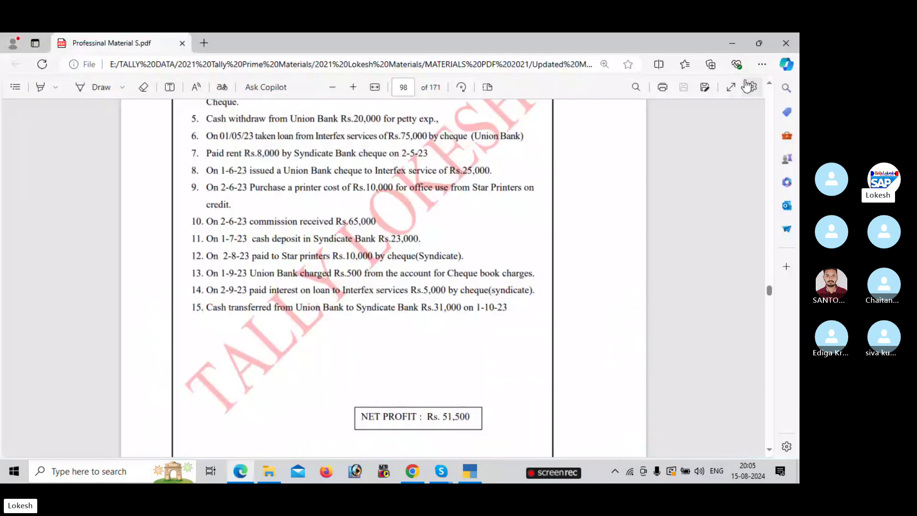
key(alt+Tab)
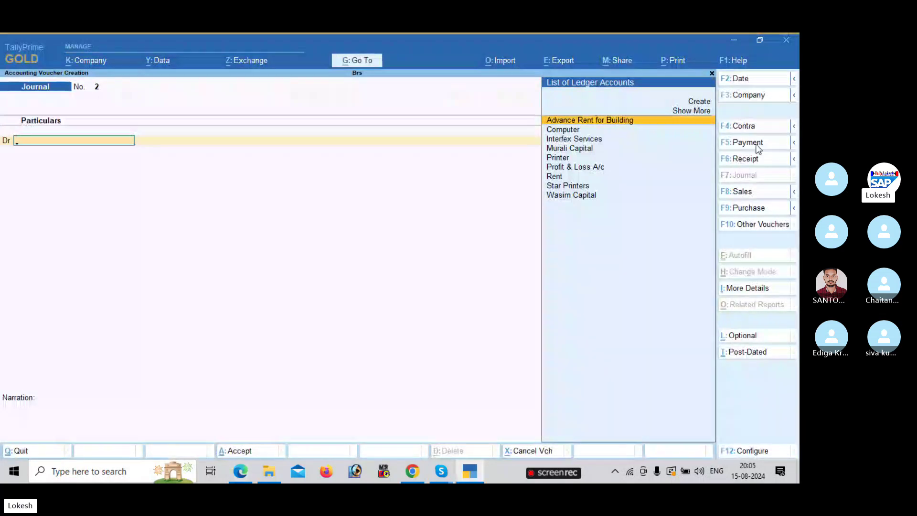
click(755, 157)
click(743, 76)
text(2-8)
key(Return)
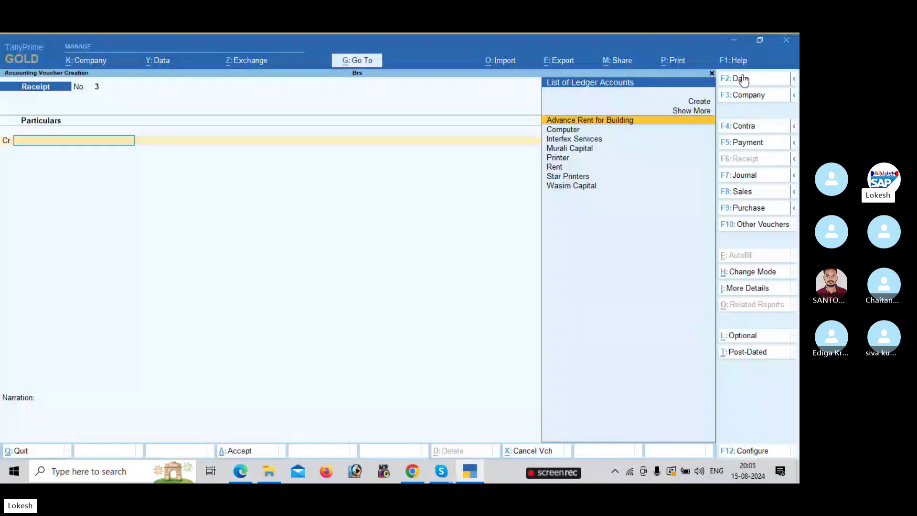
Create a Commission Received ledger under Indirect Incomes for the receipt voucher's credit line.
key(alt+c)
text(Commis)
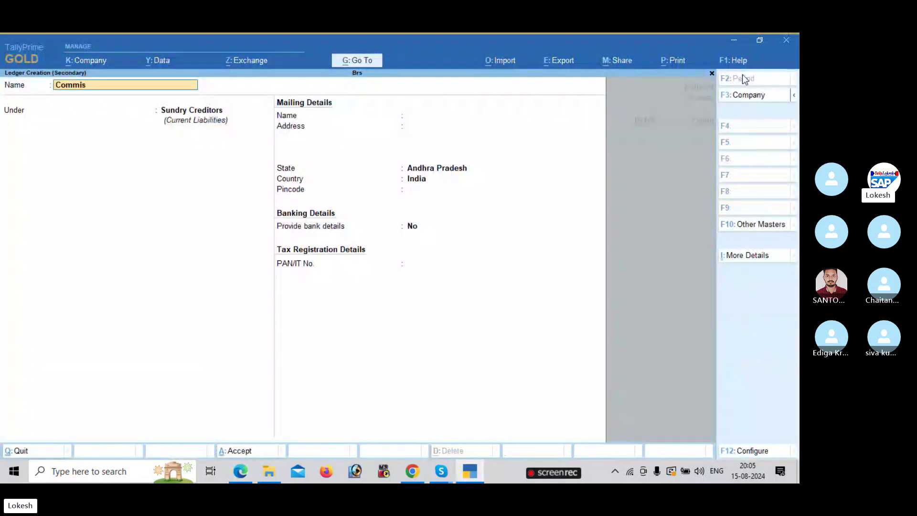
text(sion Received)
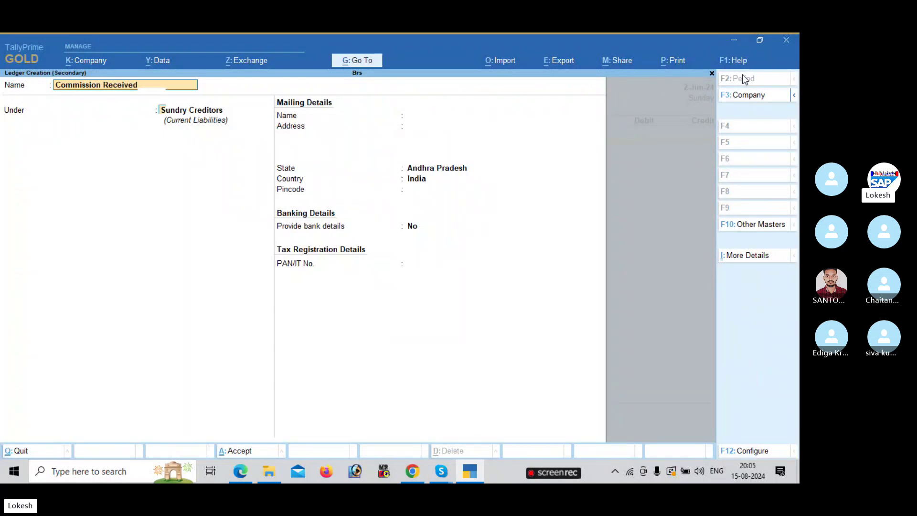
key(Return)
text(Ind)
key(Down)
key(Down)
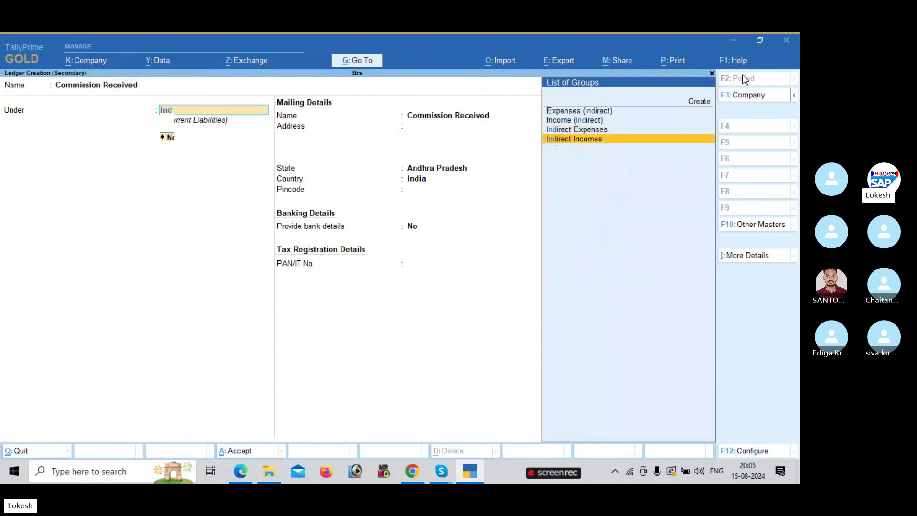
key(Return)
key(Return)
key(ctrl+a)
key(alt)
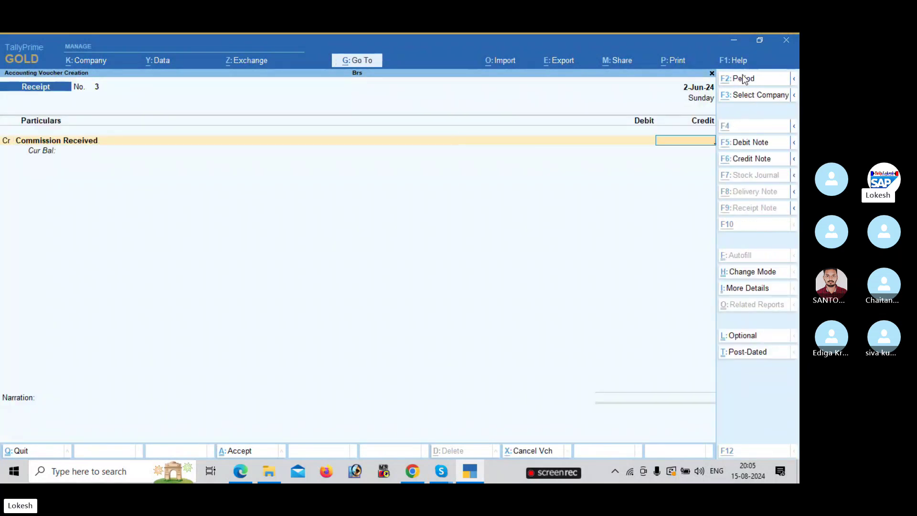
Credit Commission Received with 65,000, debit Cash with the same amount and save the receipt voucher.
text(65000)
key(Return)
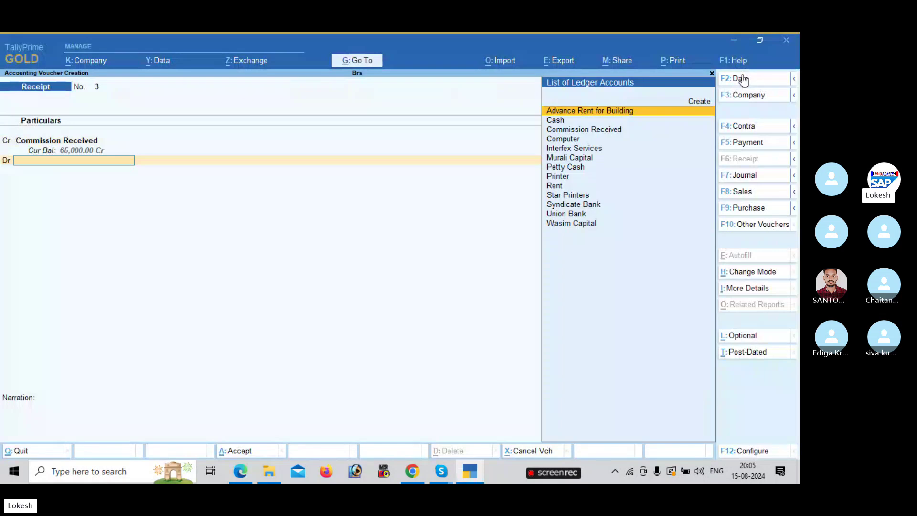
key(Down)
key(Return)
key(Return)
key(Return)
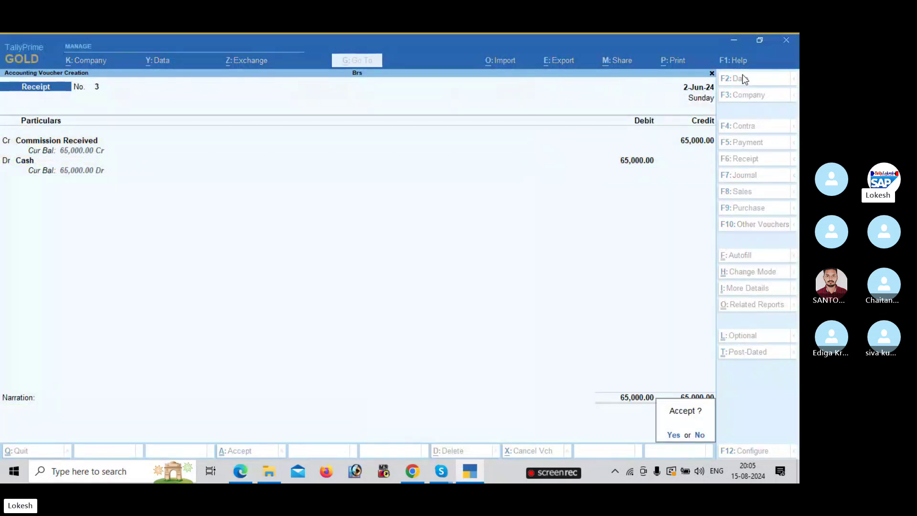
key(Return)
Look up the cash deposit in the PDF and start a contra voucher dated 1-Jul-24 with Cash as the credit ledger.
key(alt+Tab)
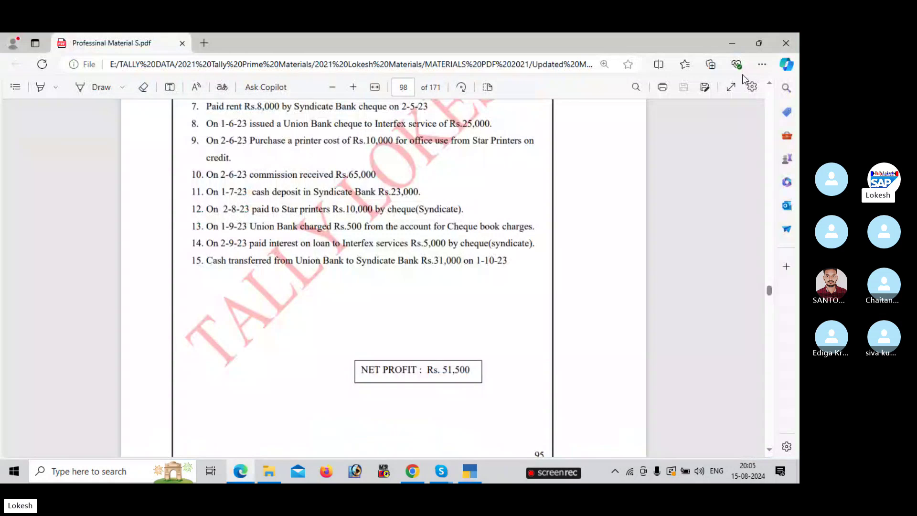
key(alt+Tab)
click(757, 124)
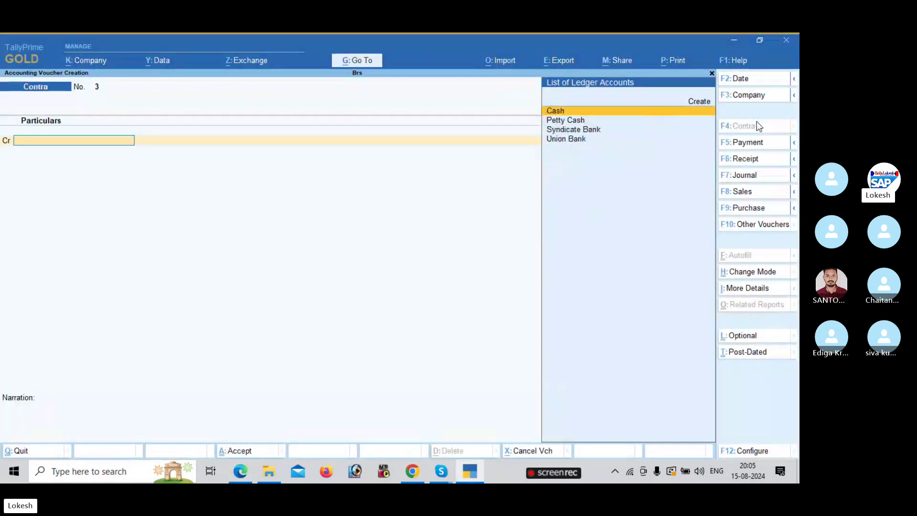
click(749, 79)
text(1-7)
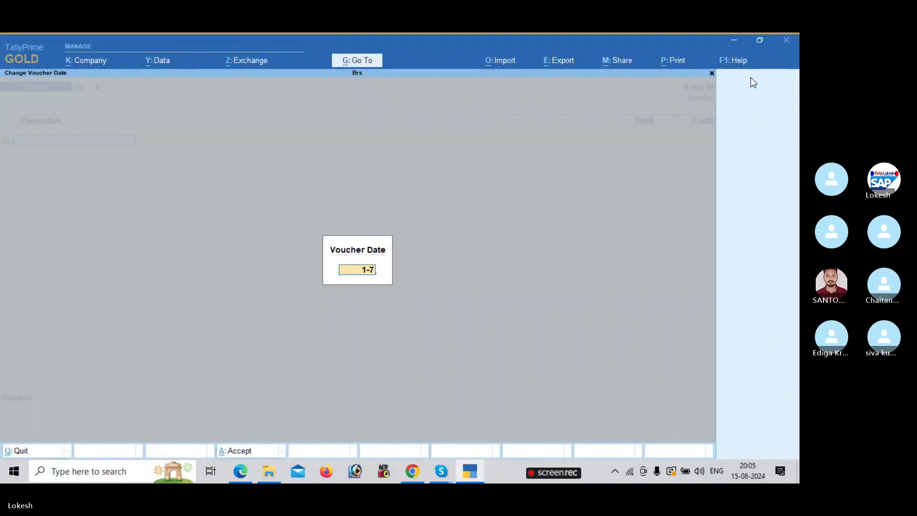
key(Return)
key(Return)
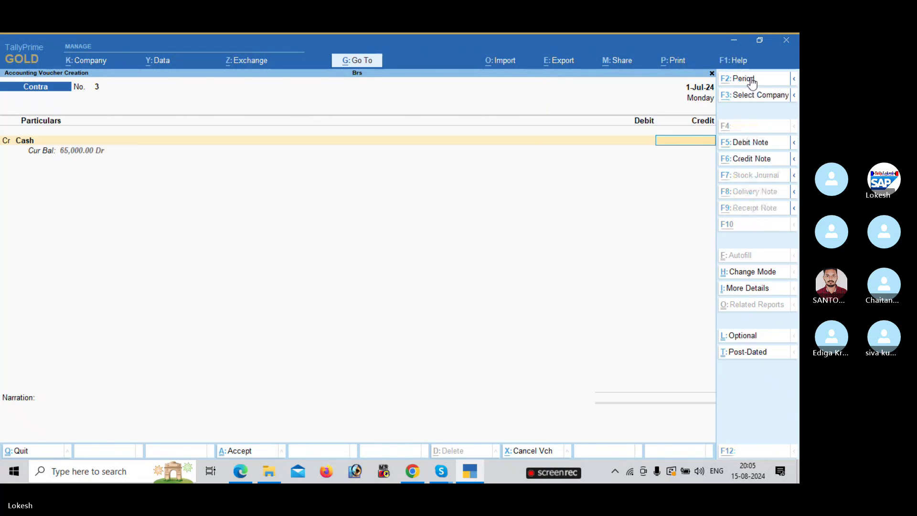
Check the deposit amount in the PDF, credit Cash and debit Syndicate Bank with 23,000, and save the contra voucher.
key(alt+Tab)
key(alt+Tab)
text(23)
key(Return)
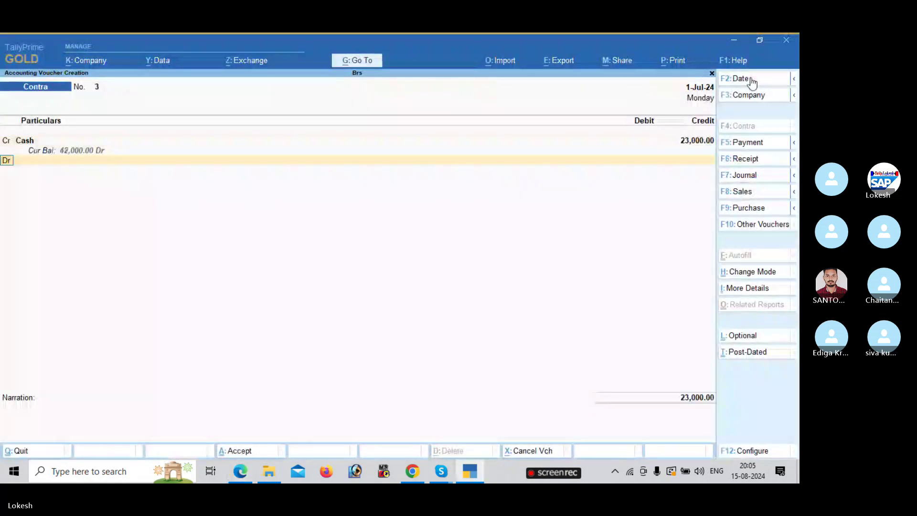
key(Down)
key(Down)
key(Return)
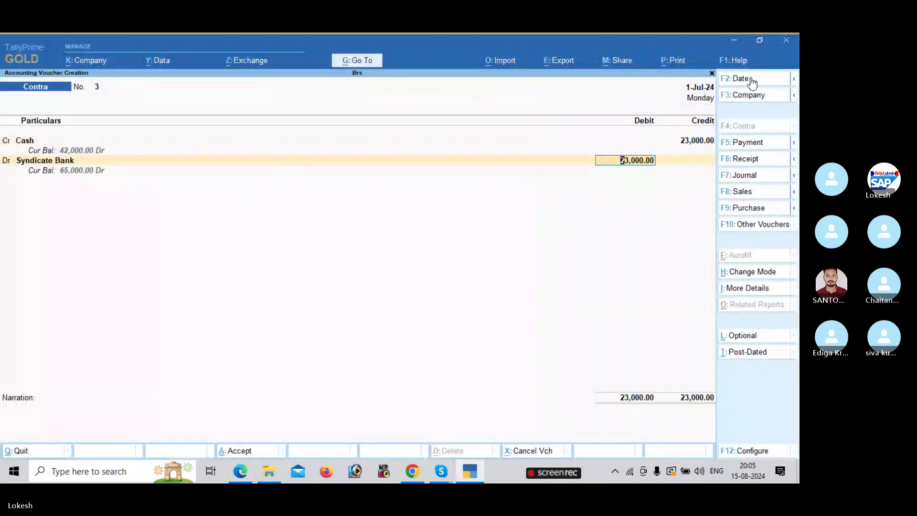
key(ctrl+a)
Look up the Union Bank cheque book charges in the PDF and start a payment voucher dated 1-Sep-24.
key(alt+Tab)
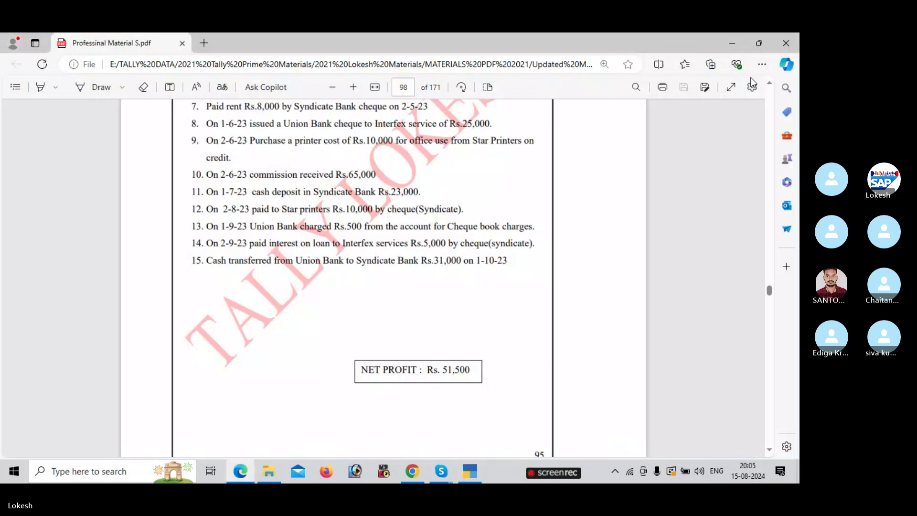
key(Down)
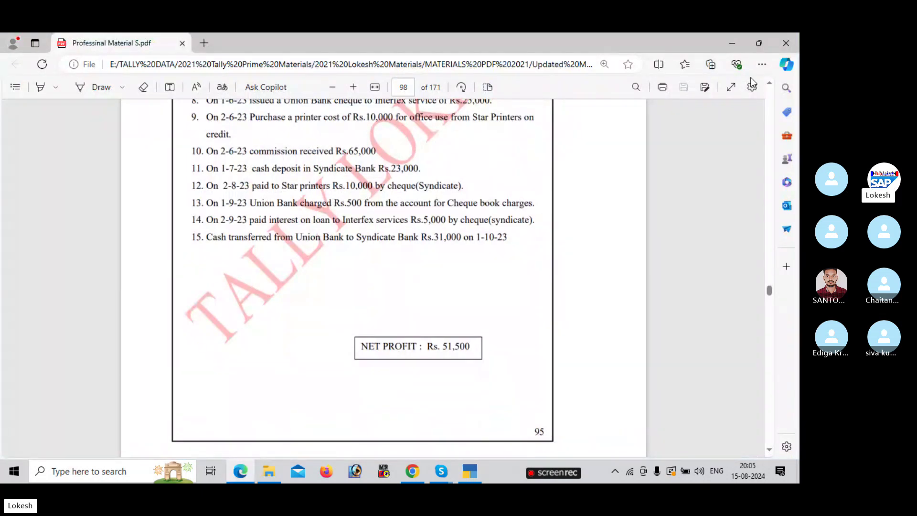
key(alt+Tab)
key(F2)
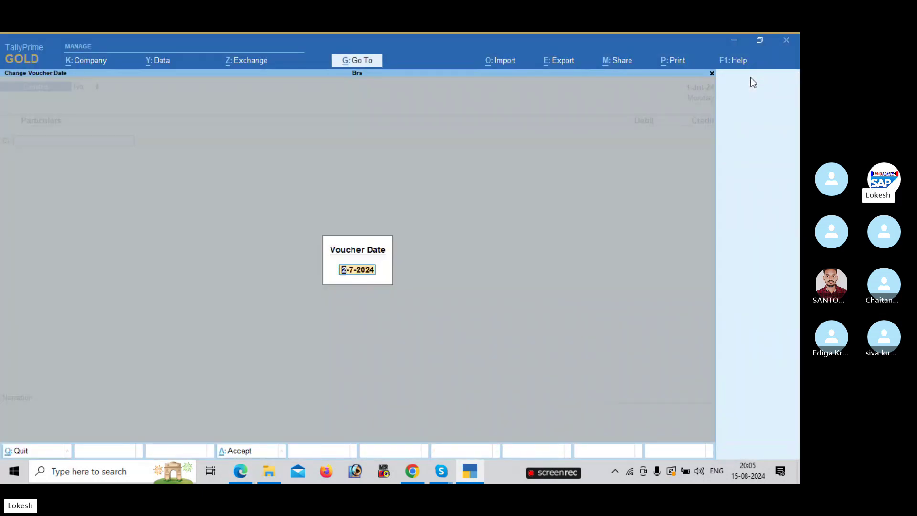
text(3-7)
key(Return)
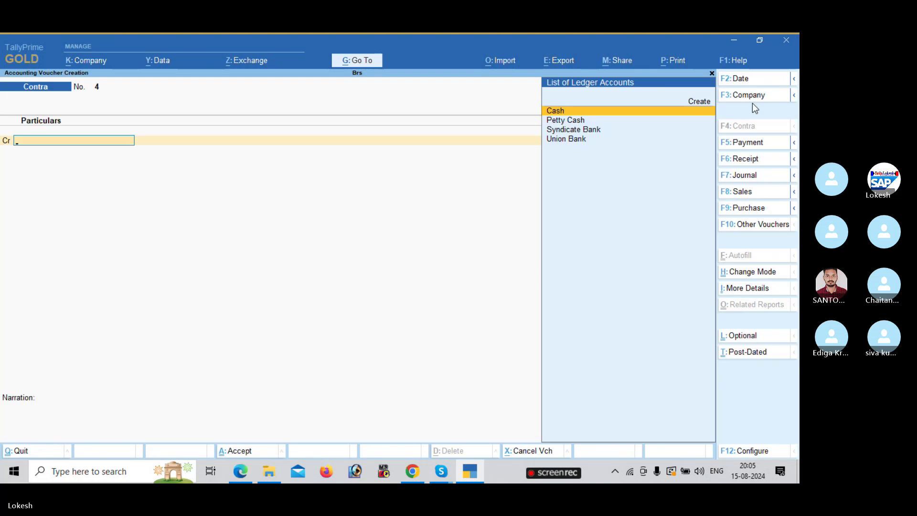
click(759, 145)
Create a Bank Charges ledger under Indirect Expenses for the payment voucher's debit line.
key(alt+c)
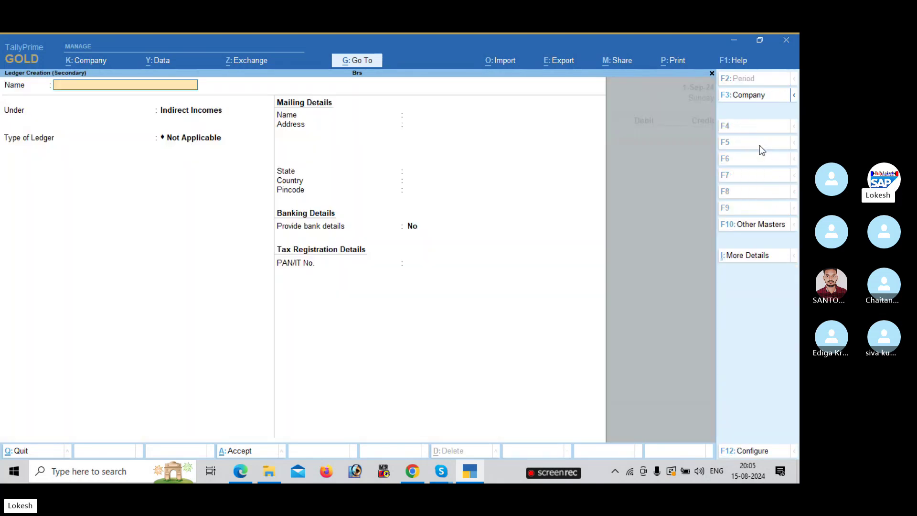
text(Bank Charge)
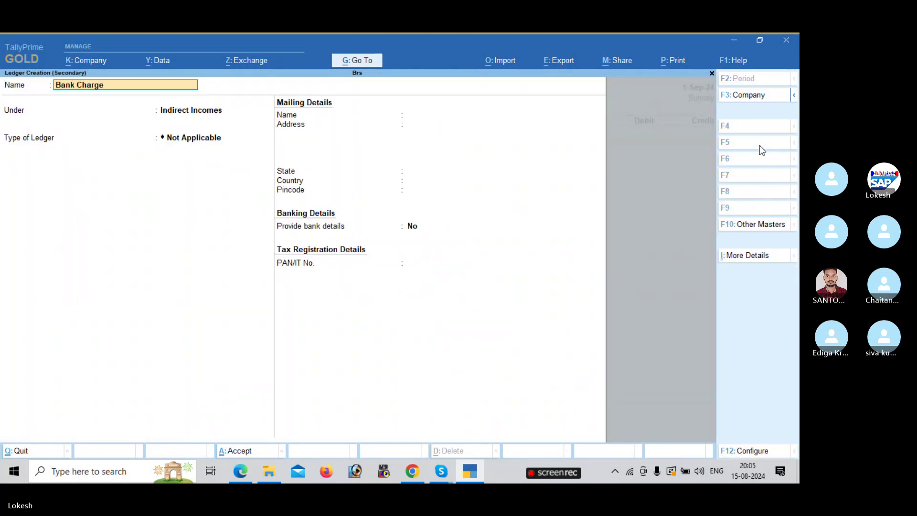
text(s)
key(Return)
text(Ind)
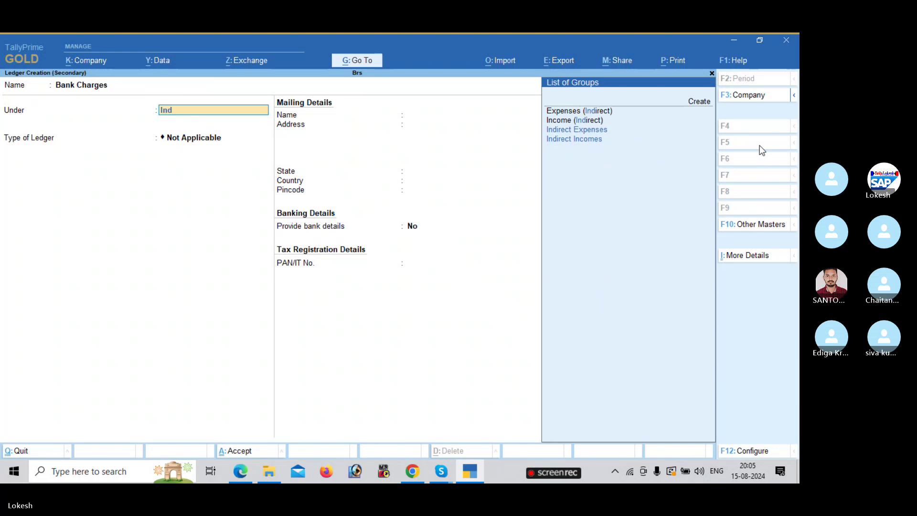
key(Down)
key(Down)
key(Return)
key(ctrl+a)
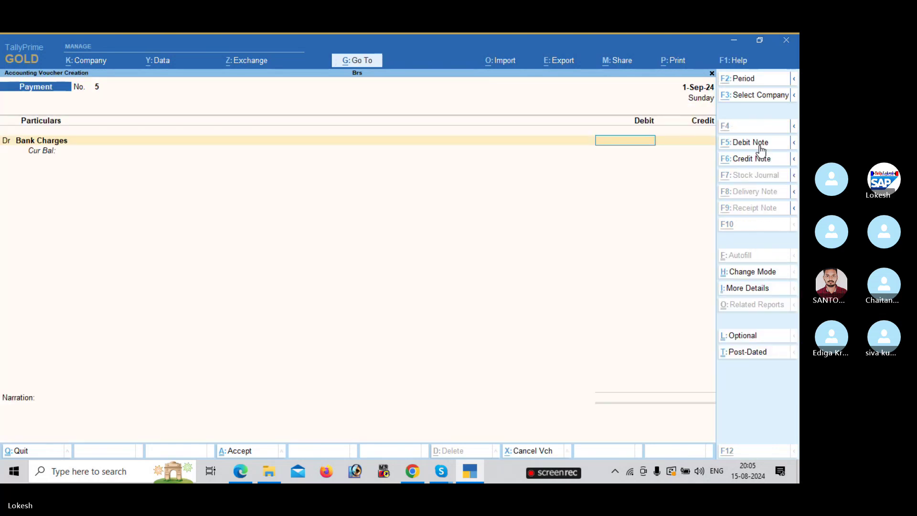
Check the cheque book charge in the PDF exercise and debit Bank Charges with 500.
key(alt+Tab)
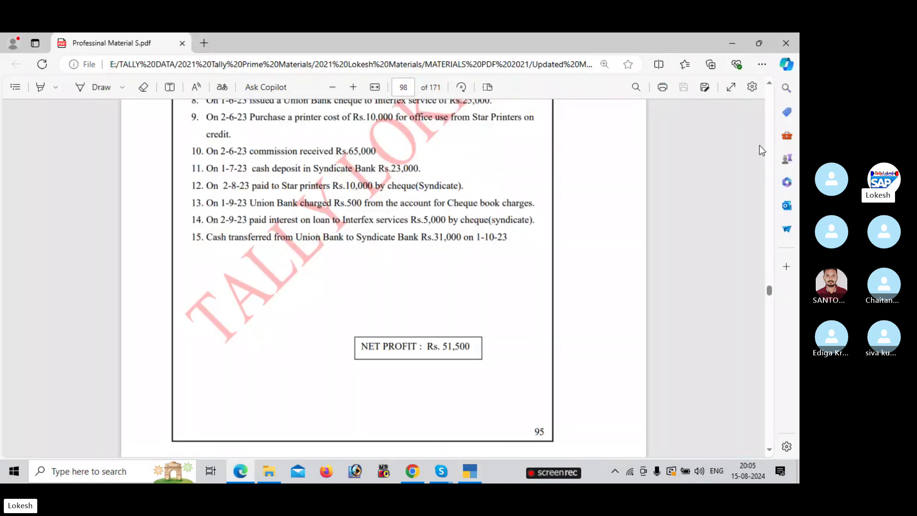
key(alt+Tab)
text(500)
key(Return)
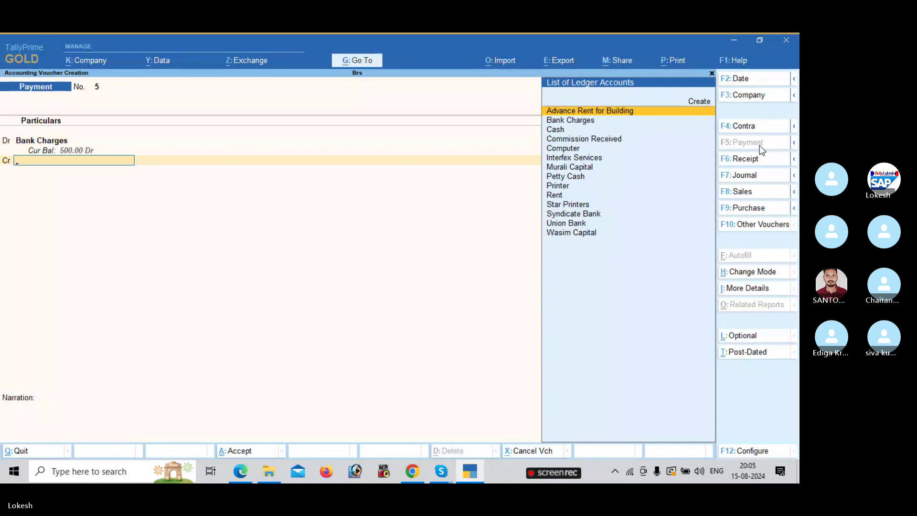
Check the charging bank in the PDF, credit Union Bank with 500 and save the payment voucher.
key(alt+Tab)
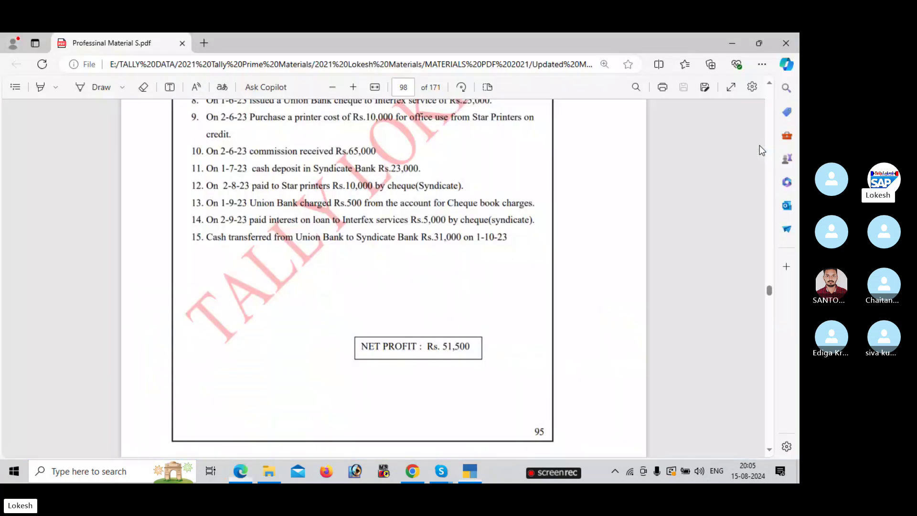
key(alt+Tab)
text(u)
key(Return)
key(Return)
key(Return)
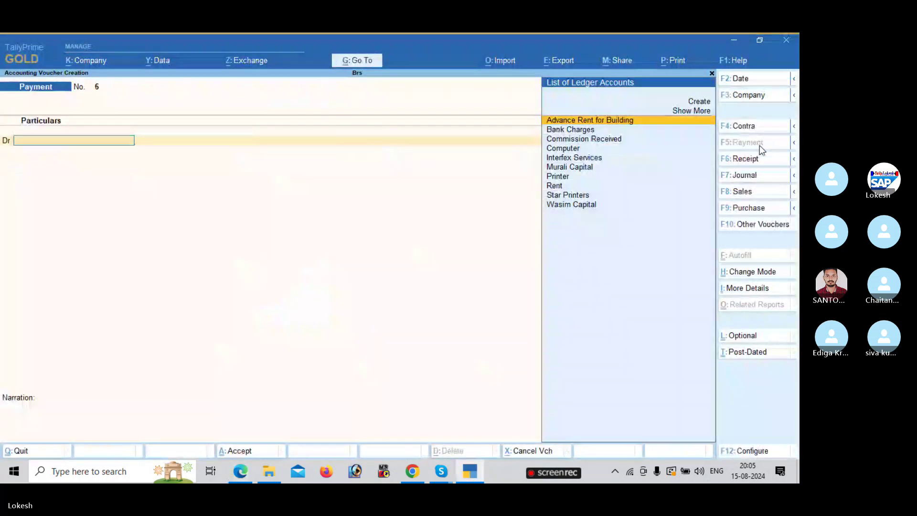
Look up the loan interest payment in the PDF exercise and set the payment voucher's date to 2-9.
key(alt+Tab)
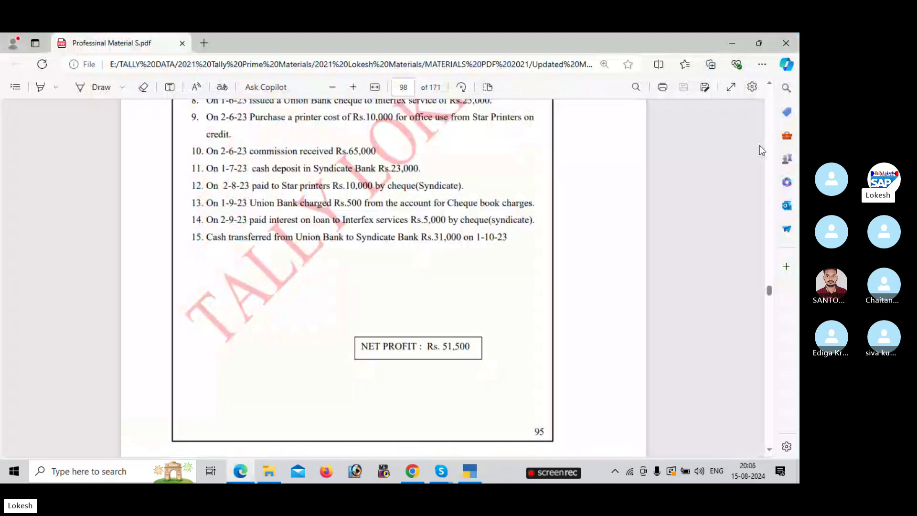
key(alt+Tab)
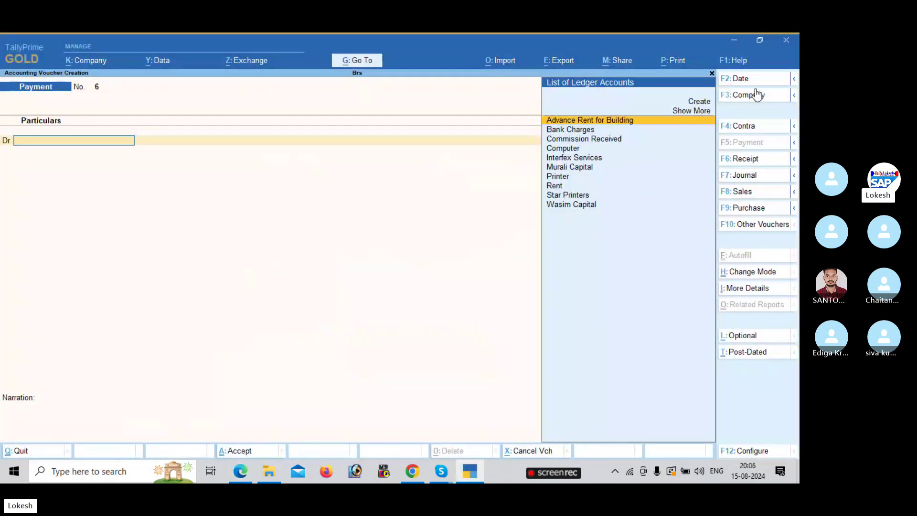
key(F2)
text(2-9)
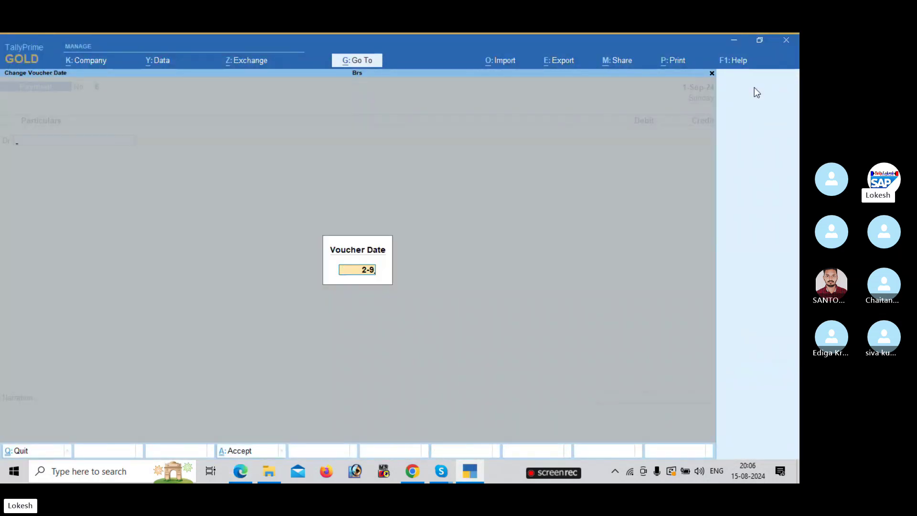
key(Return)
Create an Interest on Loan ledger under Indirect Expenses for the payment voucher's debit line.
key(alt+c)
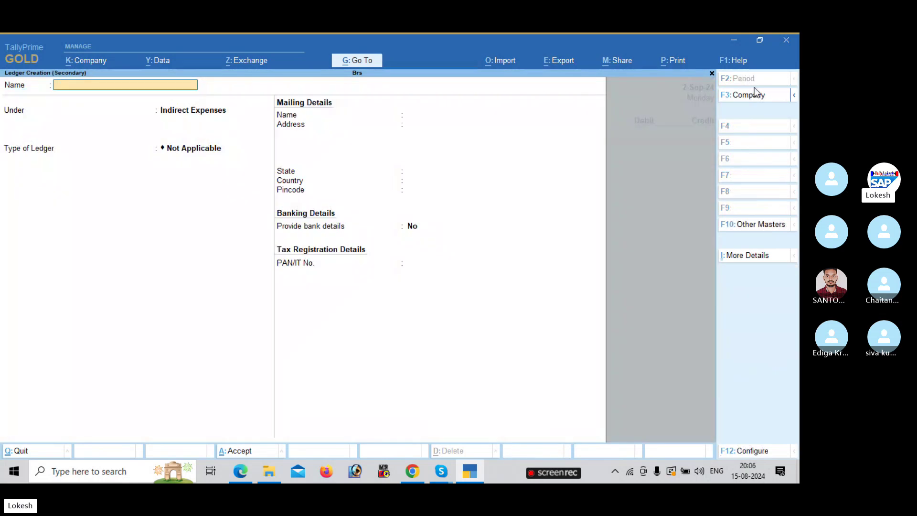
text(Interest on Loan)
key(Return)
key(ctrl+a)
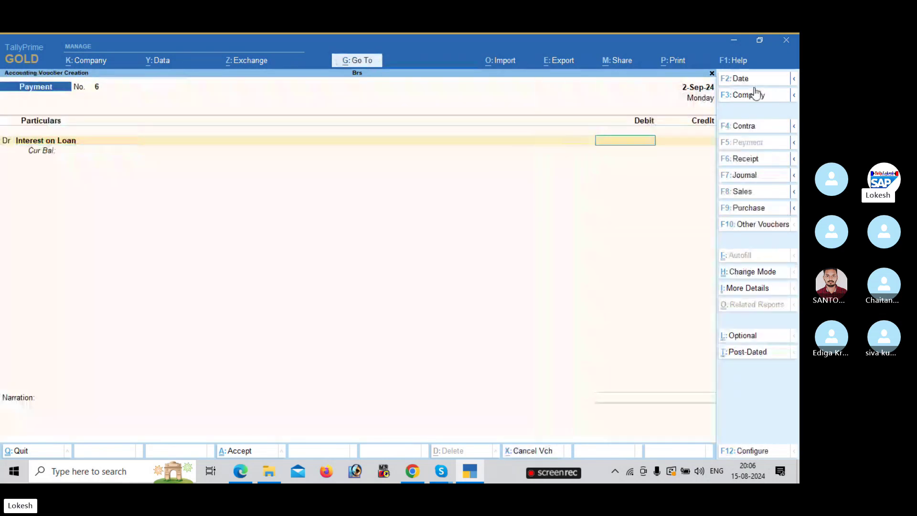
Check the interest payment in the PDF, debit Interest on Loan and credit Syndicate Bank with 5,000, and save the voucher.
key(alt+Tab)
key(alt+Tab)
key(Return)
key(alt+Tab)
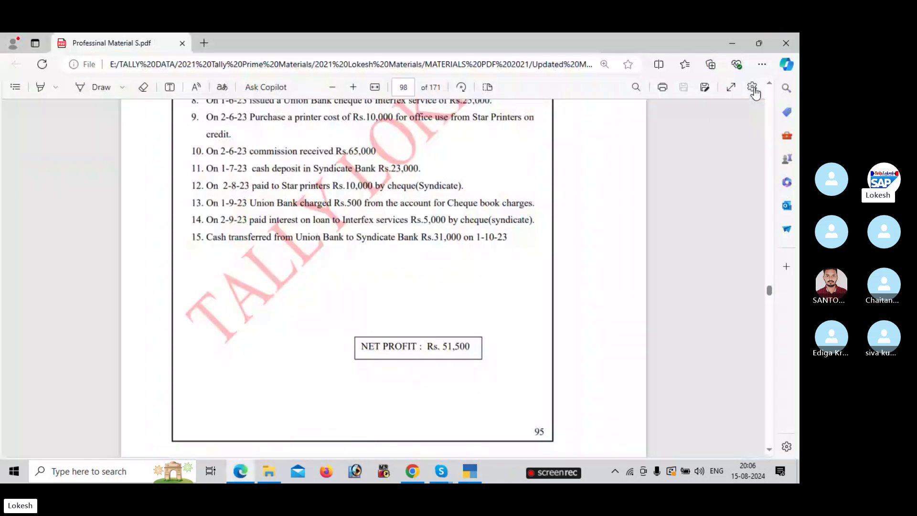
key(alt+Tab)
text(S)
key(Return)
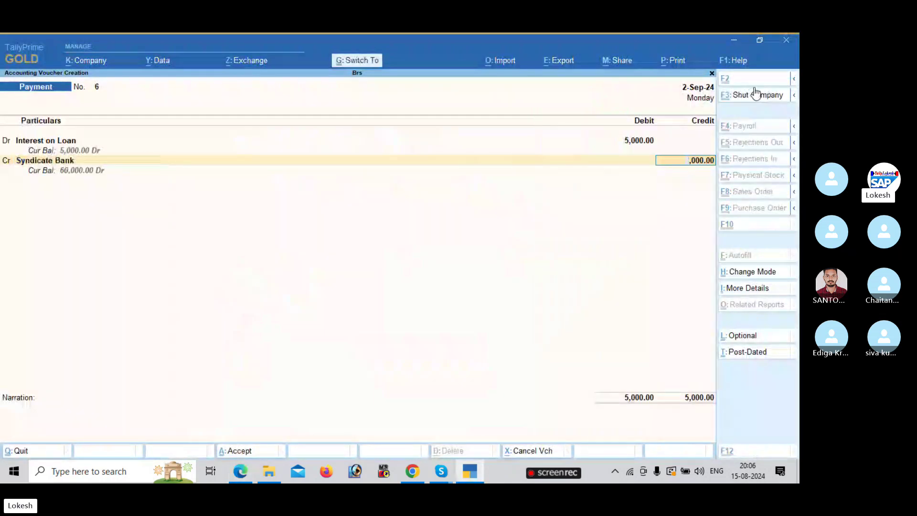
key(ctrl+a)
Start a contra voucher for the last PDF transaction, the bank-to-bank transfer, and date it 1-Oct-24.
click(752, 126)
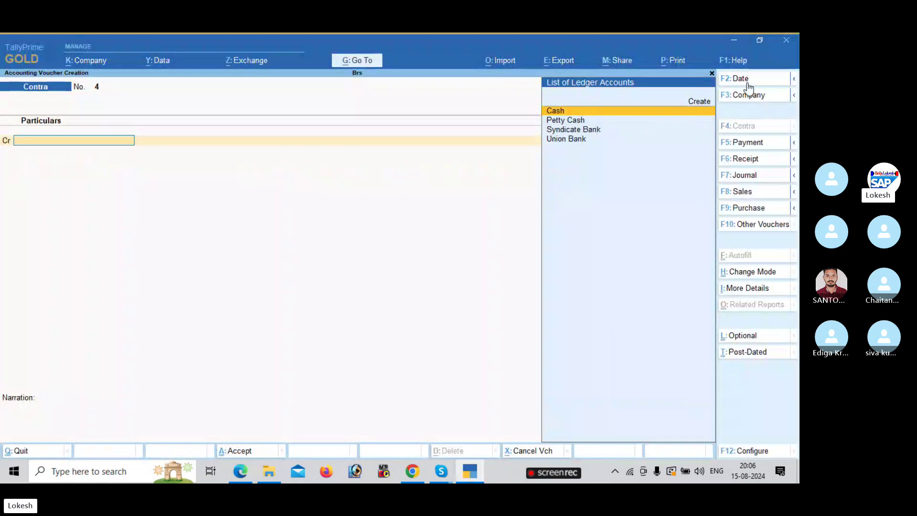
click(748, 81)
key(alt+Tab)
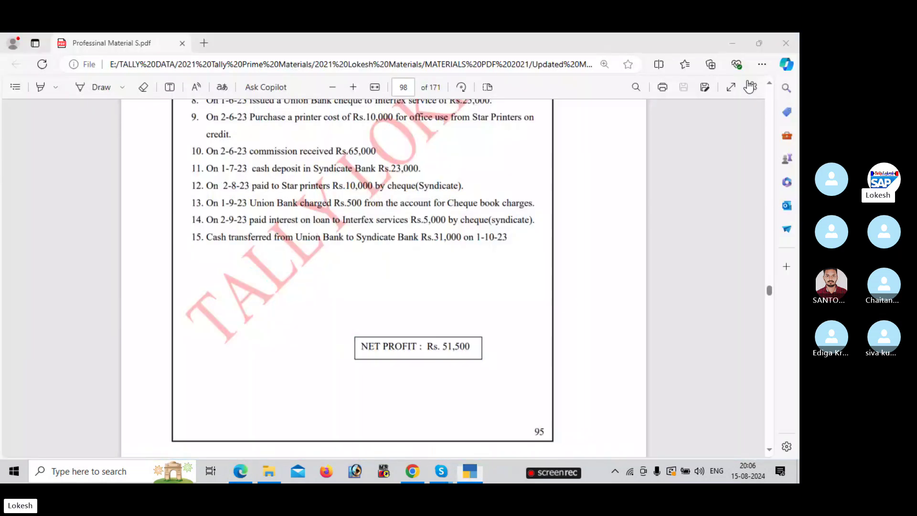
key(alt+Tab)
text(1-10-23)
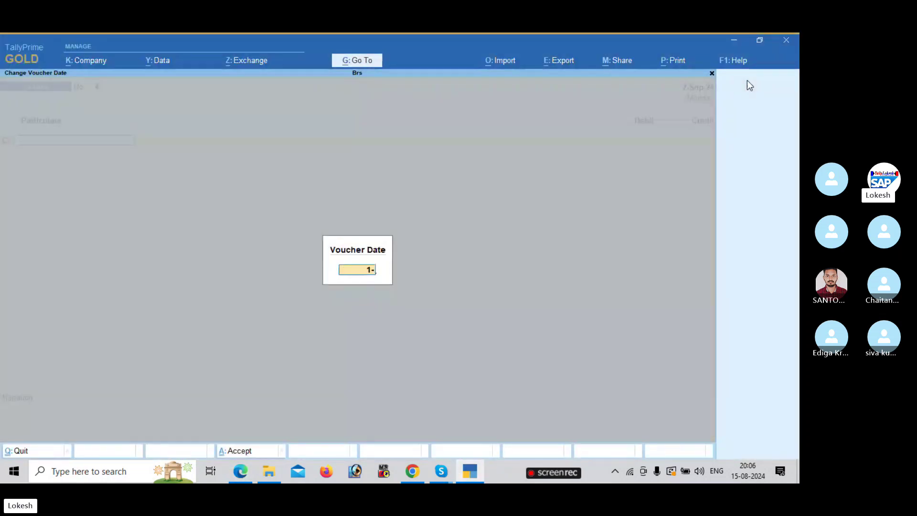
key(Return)
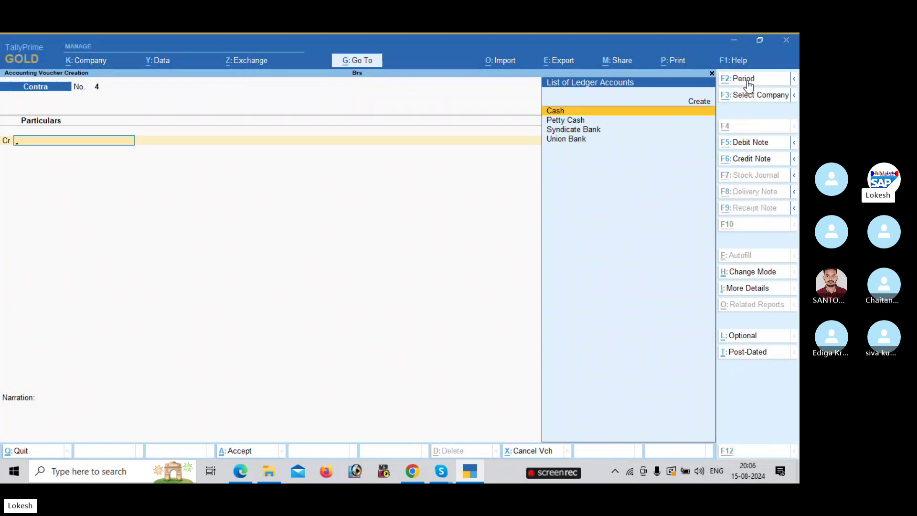
Check the transferring bank and amount in the PDF and credit Union Bank with 31,000 in the contra voucher.
key(alt+Tab)
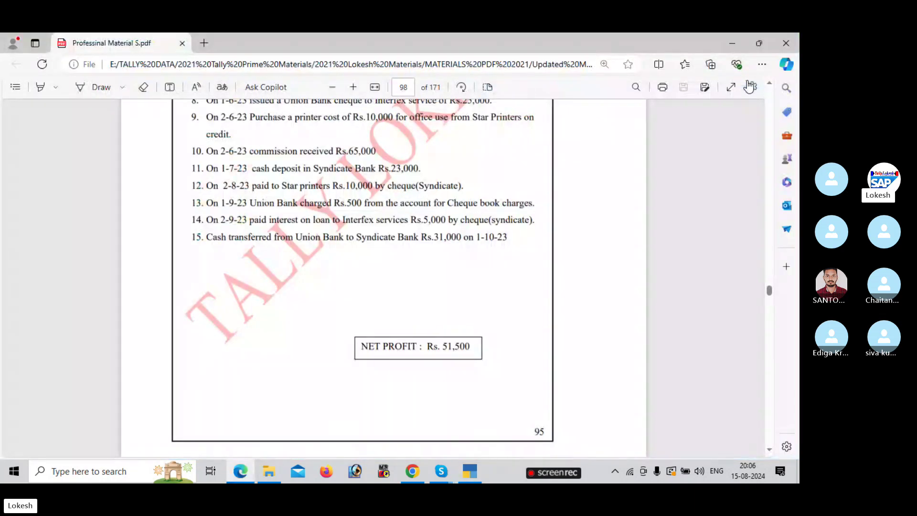
key(alt+Tab)
text(u)
key(Return)
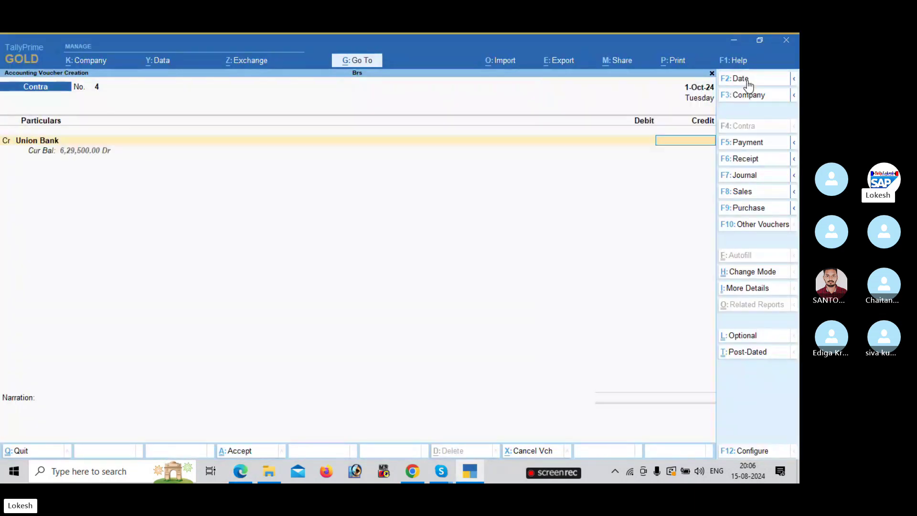
key(alt+Tab)
key(alt+Tab)
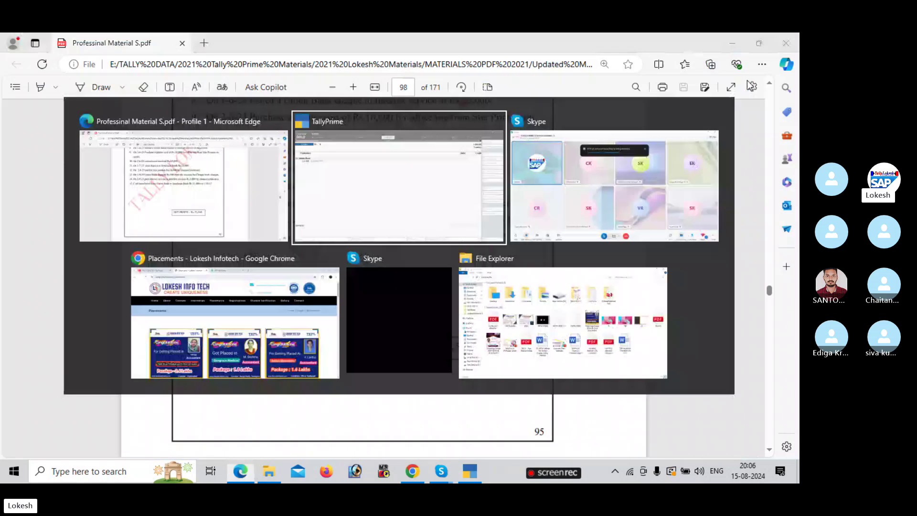
text(31000)
key(Return)
Debit Syndicate Bank with 31,000 and save the contra voucher.
key(Return)
key(Return)
key(Return)
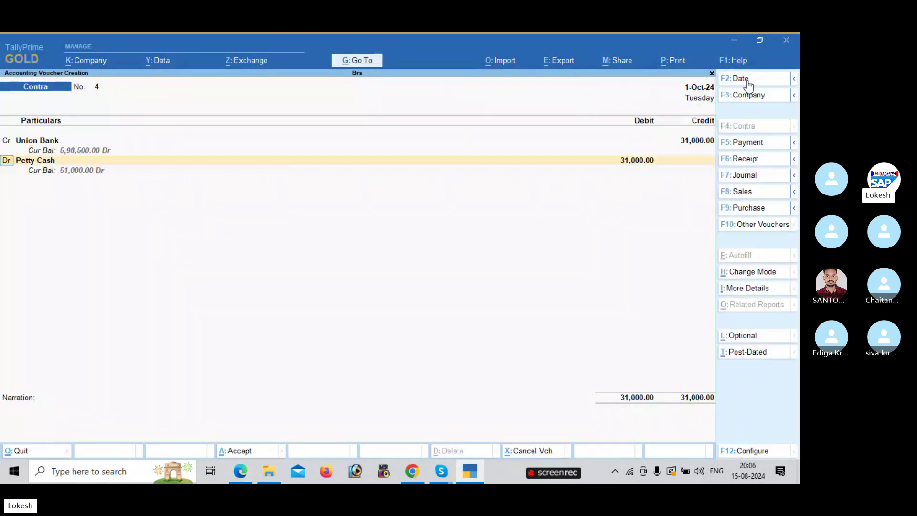
key(Down)
key(Return)
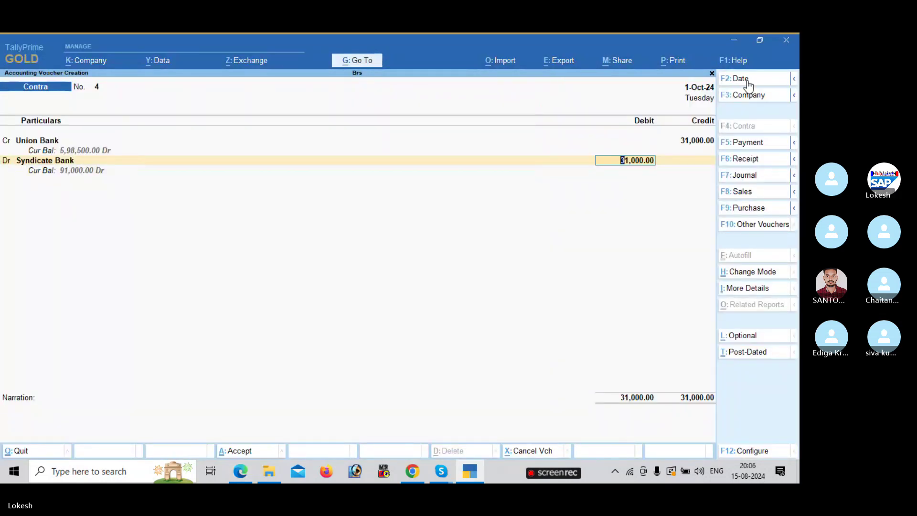
key(ctrl+a)
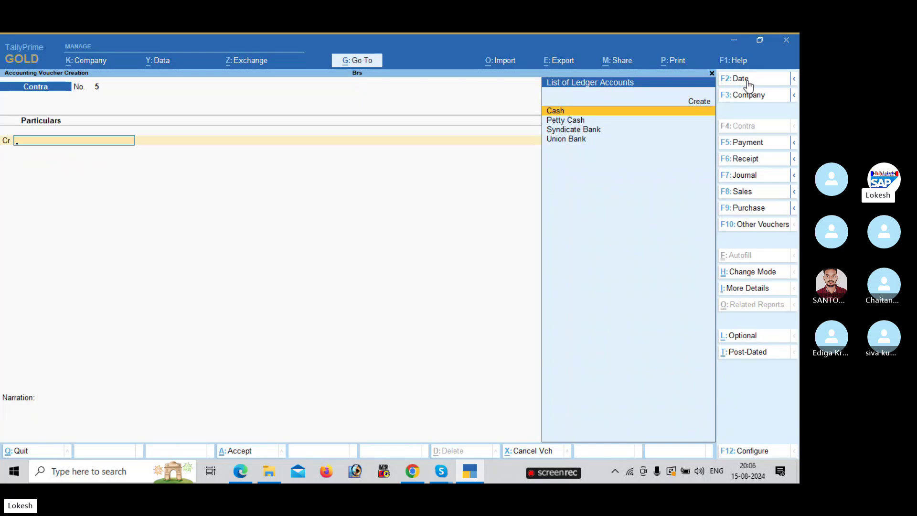
Leave voucher entry and review the Day Book for the period 1-Apr-24 to 1-Oct-24.
key(Escape)
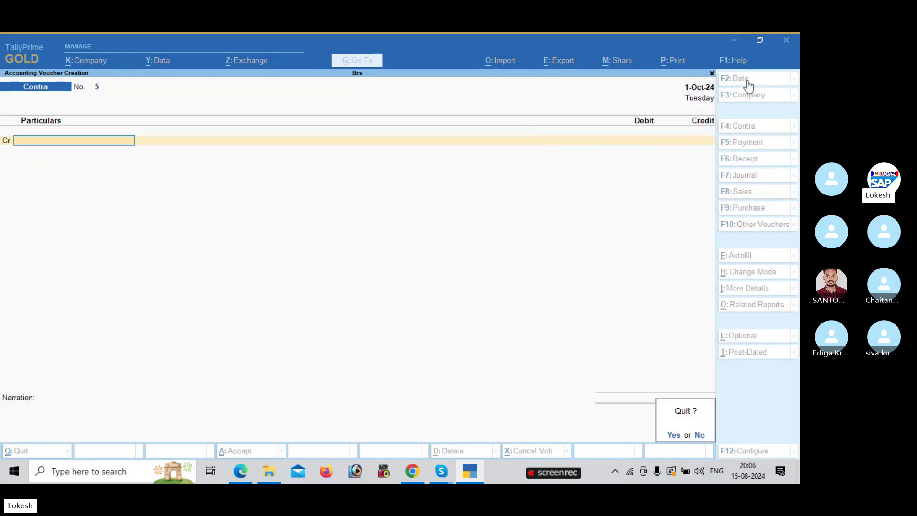
key(Return)
key(Return)
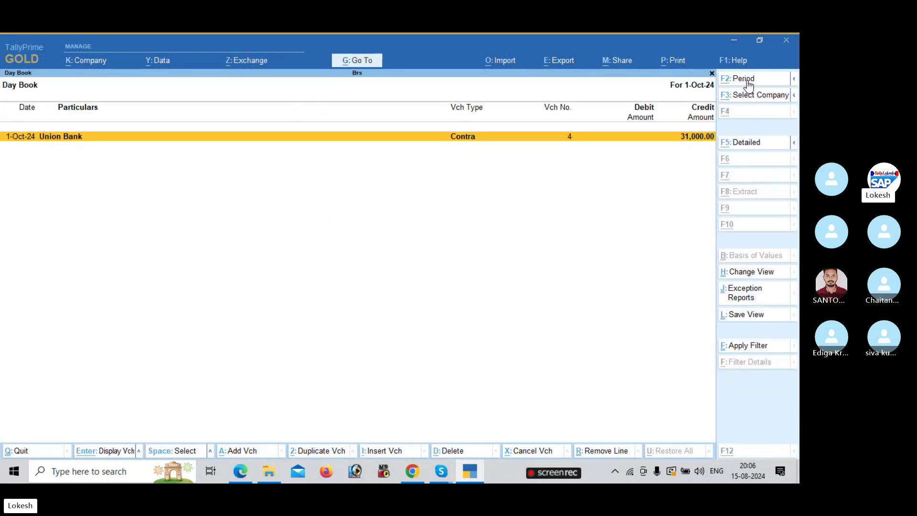
key(alt+F2)
key(BackSpace)
key(Return)
key(BackSpace)
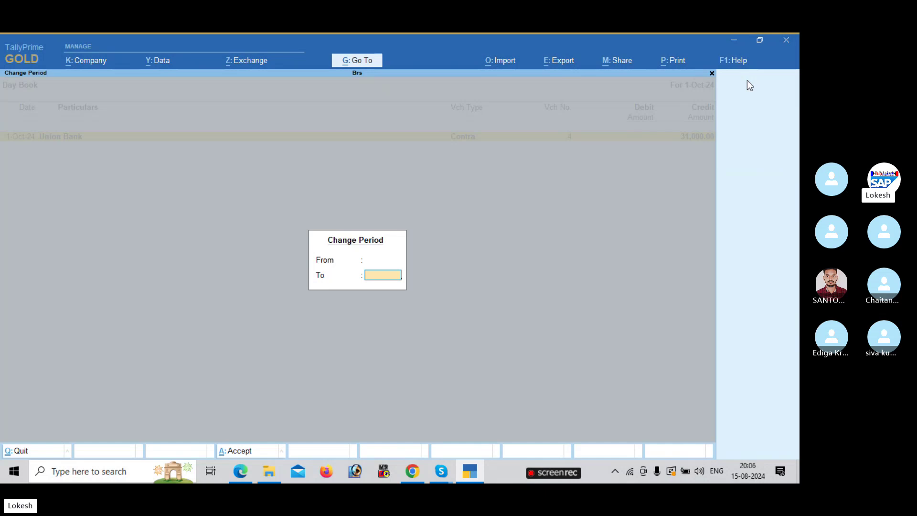
key(Return)
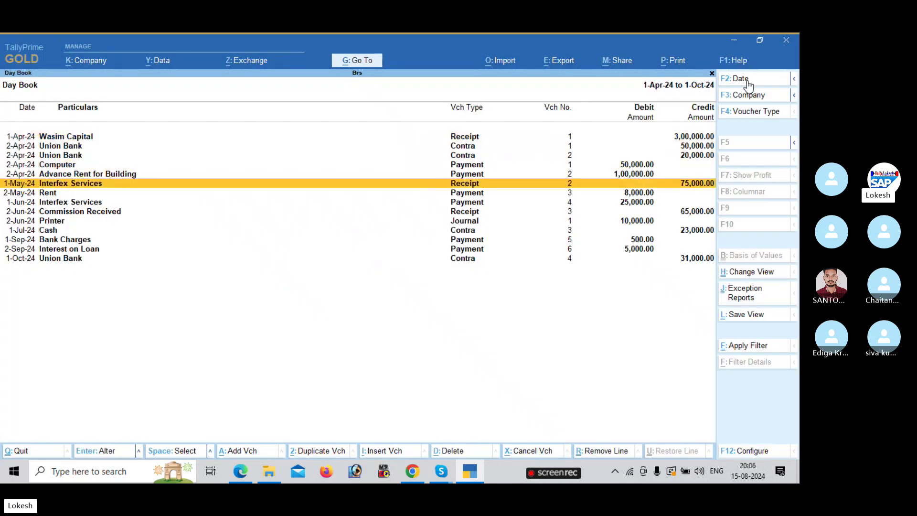
key(Escape)
Open the Profit & Loss A/c in detailed view and examine its expenses, incomes and nett profit.
key(Down)
key(Down)
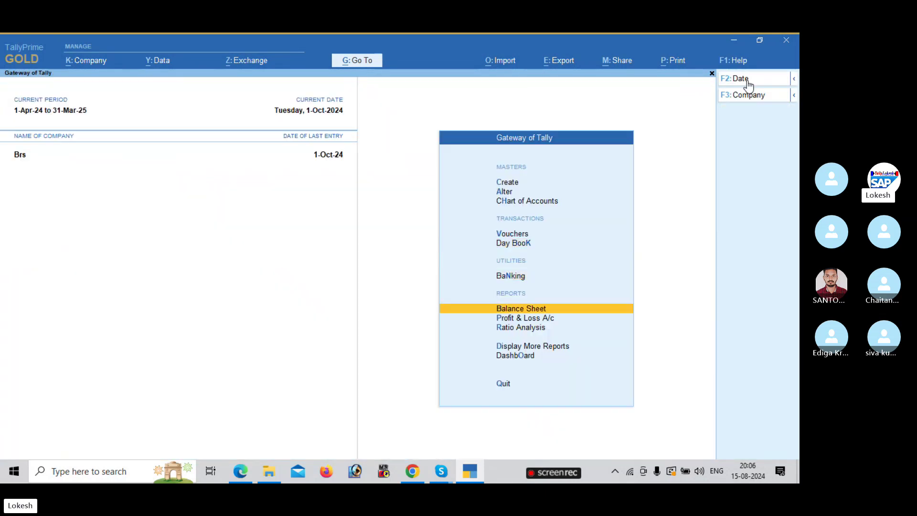
key(Down)
key(Return)
key(alt+F5)
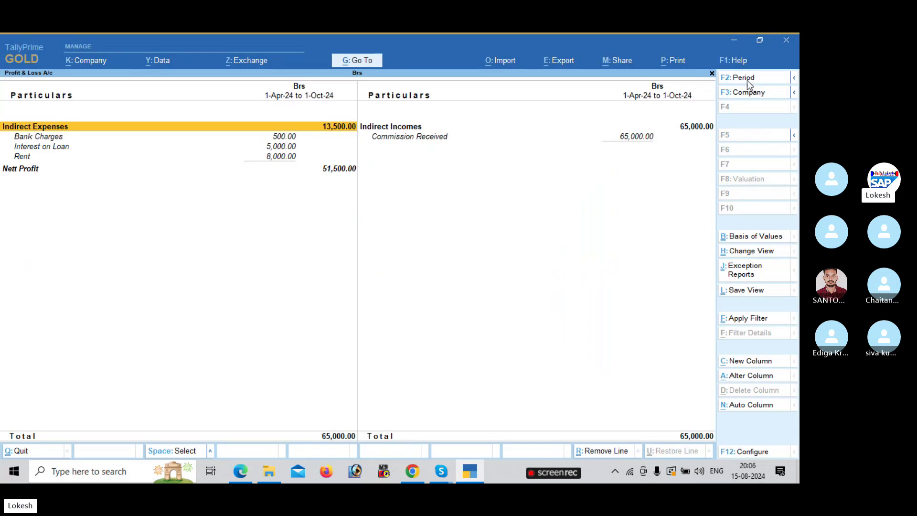
key(Down)
key(Down)
key(Down)
key(Down)
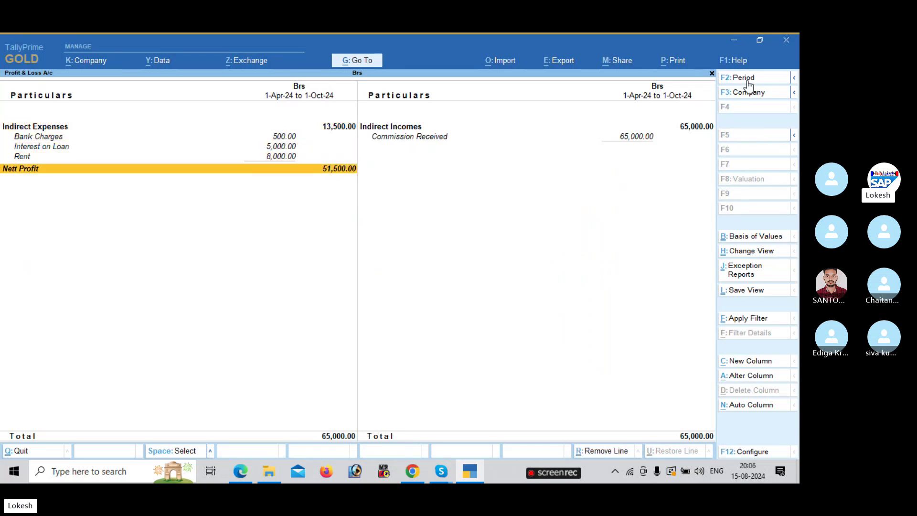
key(Escape)
Open the Dashboard and look through its lower tiles on trading, bank balances and ratios.
key(Down)
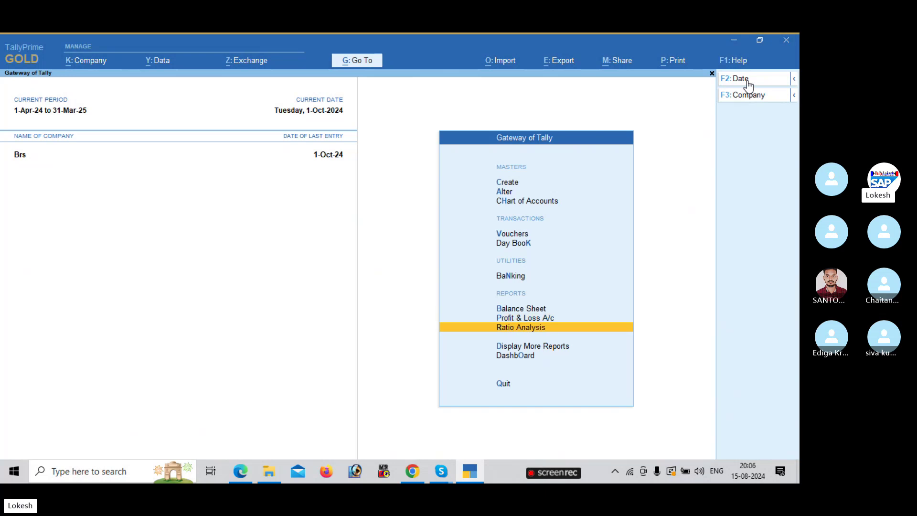
key(Down)
key(Down)
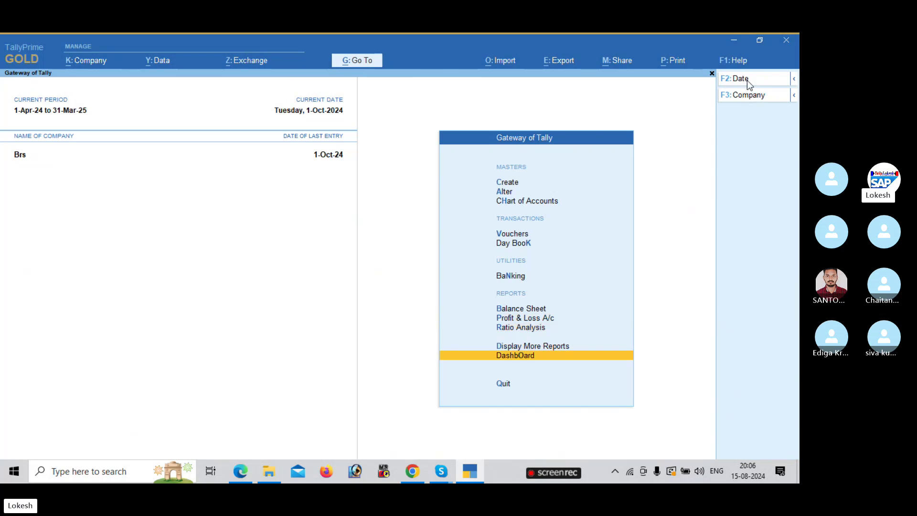
key(Return)
click(711, 438)
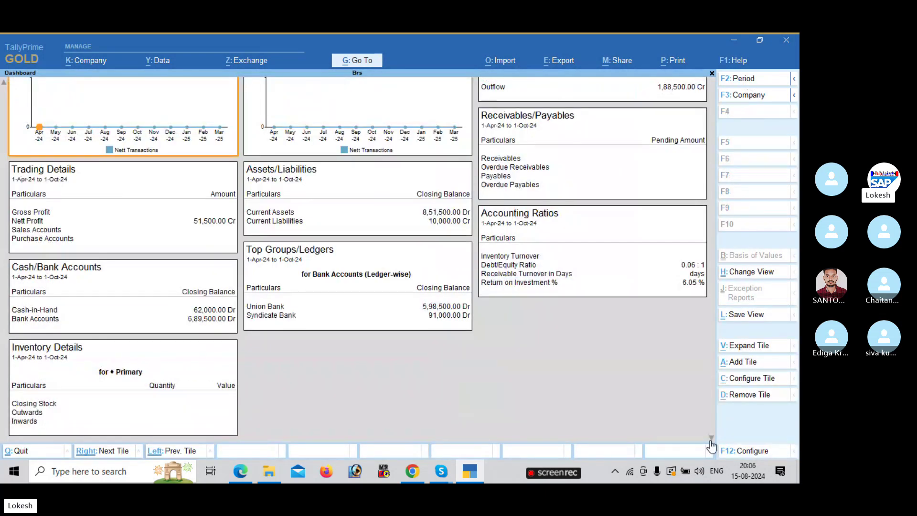
key(Escape)
Open the Bank Reconciliation statement for the Union Bank ledger.
key(Up)
key(Up)
key(Up)
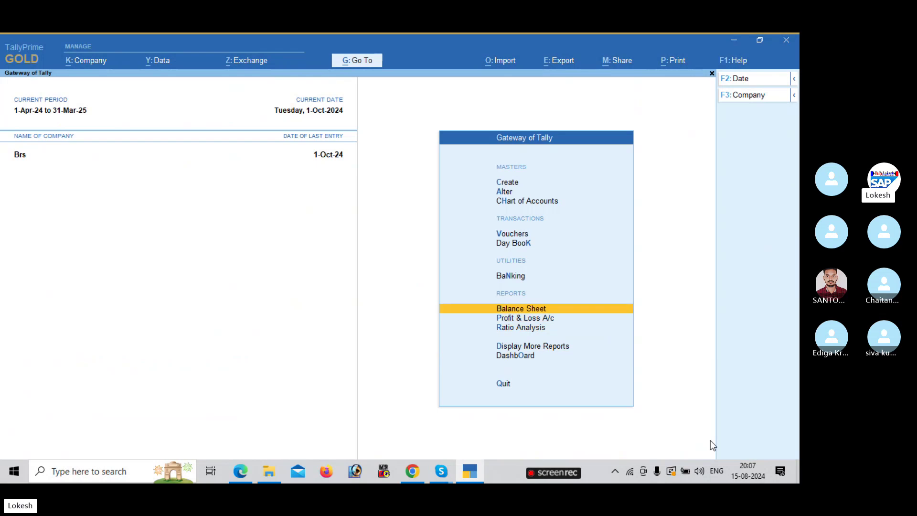
key(Return)
key(Down)
key(Down)
key(Down)
key(Down)
key(Down)
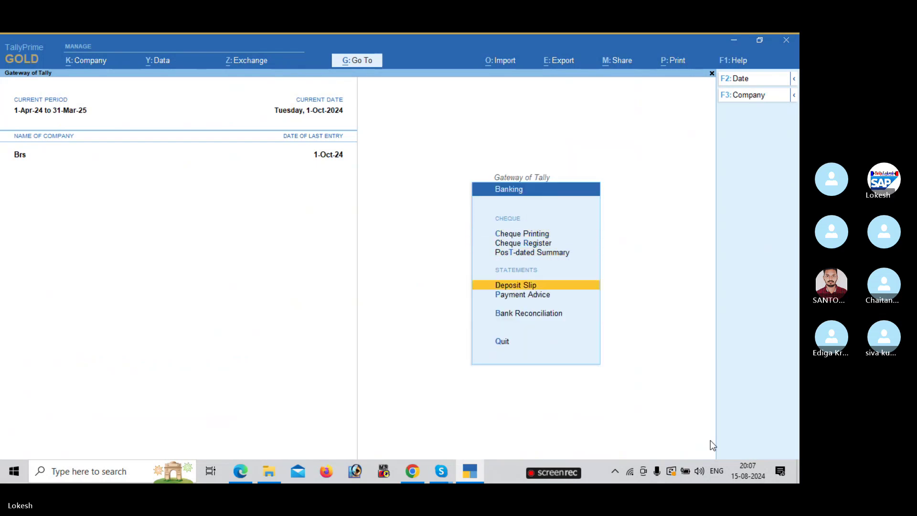
key(Return)
key(Down)
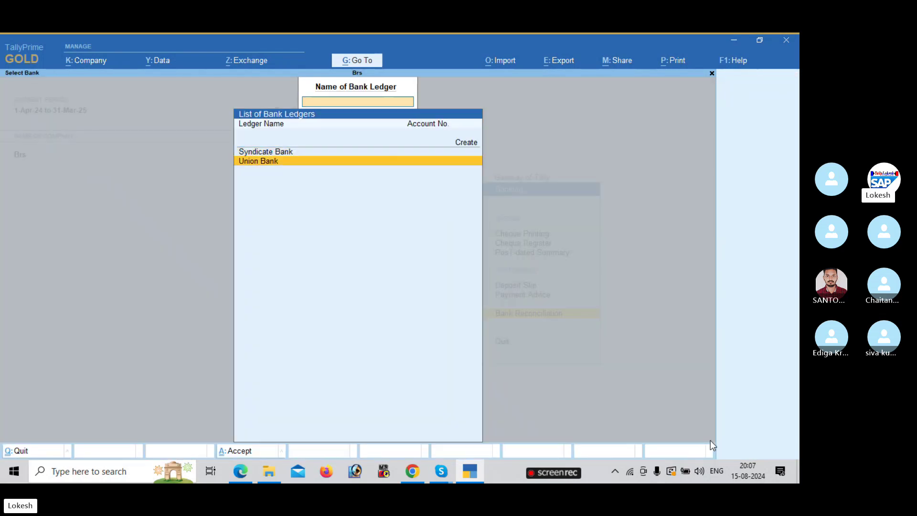
key(Return)
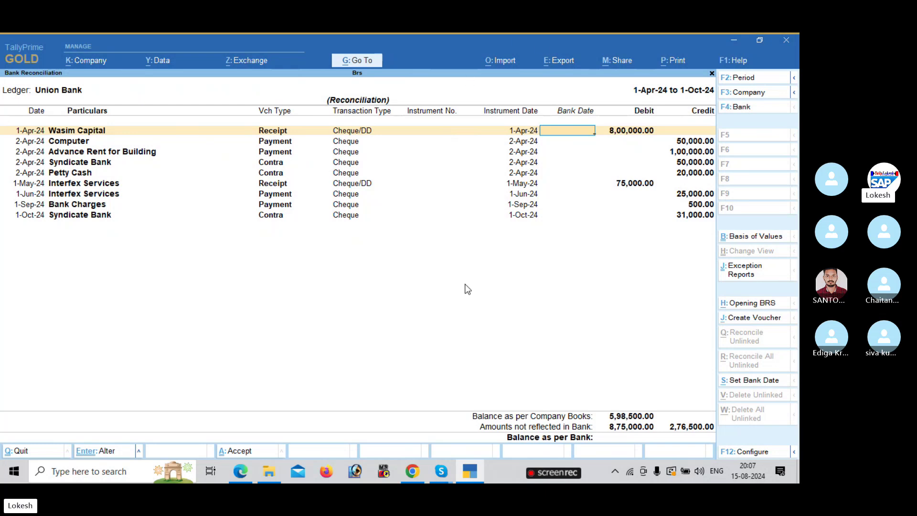
Switch to Chrome, search the web for "sbi cheque book" in a new tab and look through the image results.
click(414, 469)
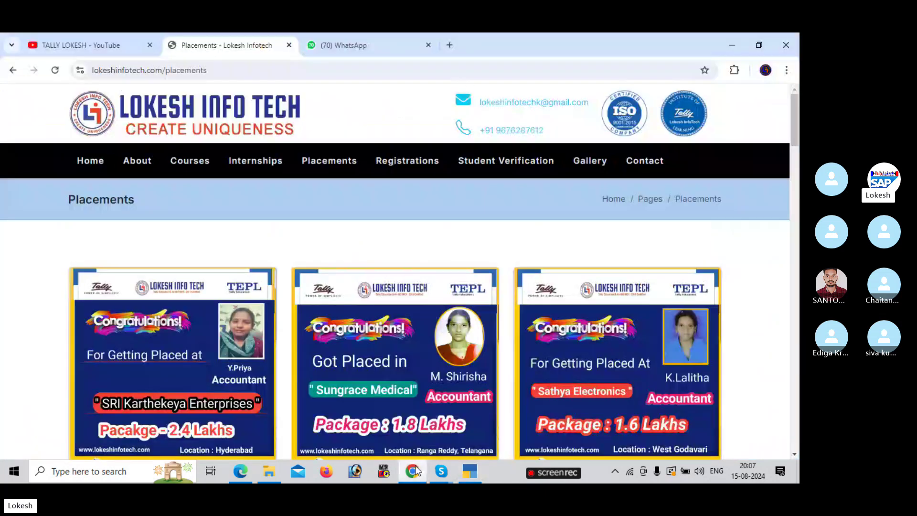
click(446, 47)
text(s)
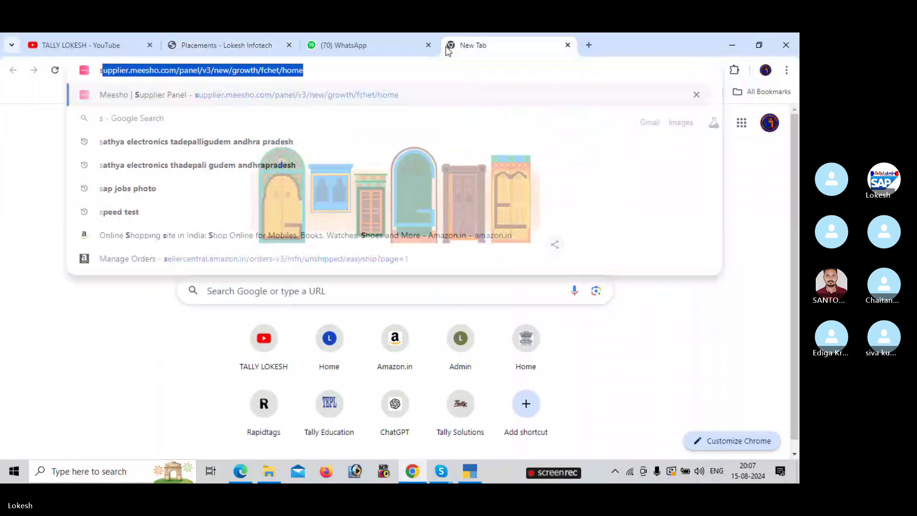
text(bi sh)
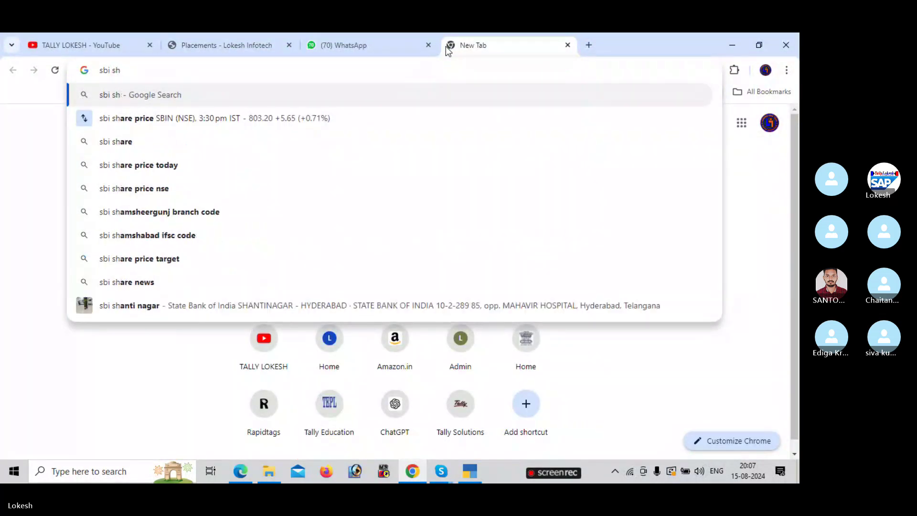
key(BackSpace)
key(BackSpace)
text(che)
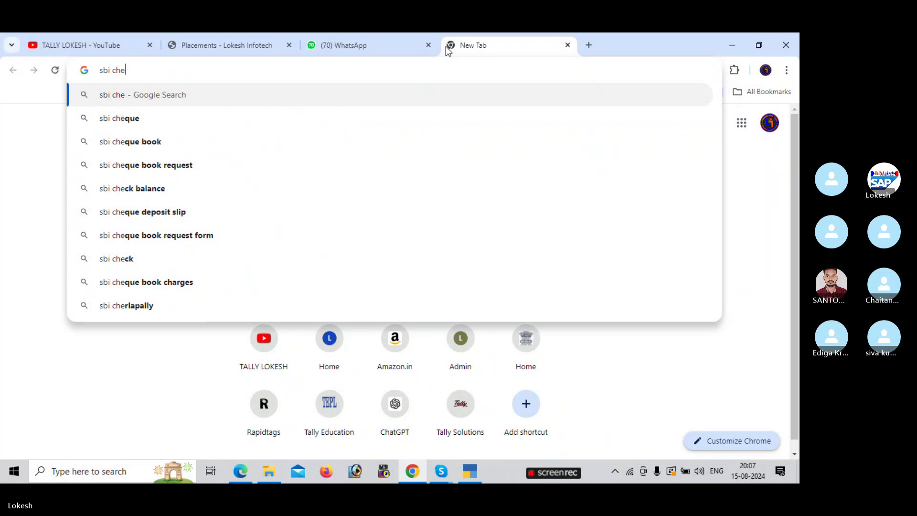
key(Down)
key(Down)
key(Return)
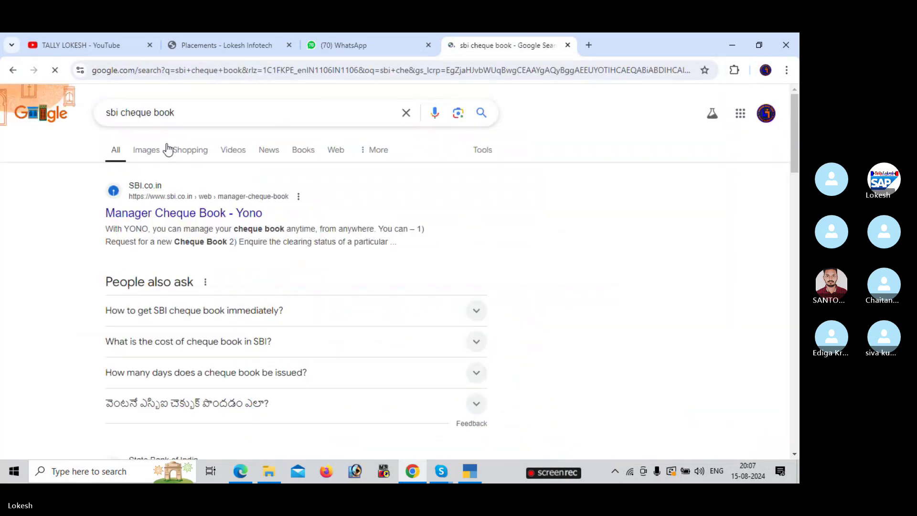
click(152, 150)
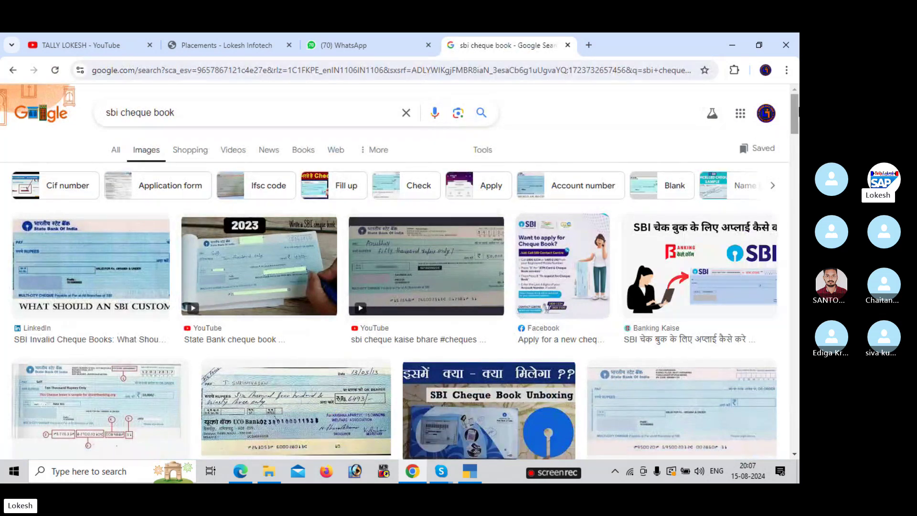
scroll(253, 278, down, 3)
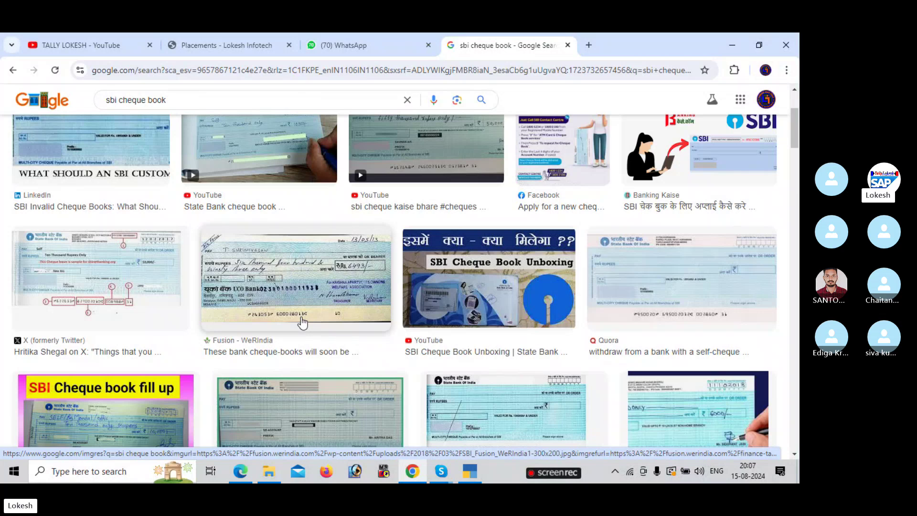
Return to TallyPrime, view the Bank Reconciliation statement of the Syndicate Bank ledger and leave it.
key(alt+Tab)
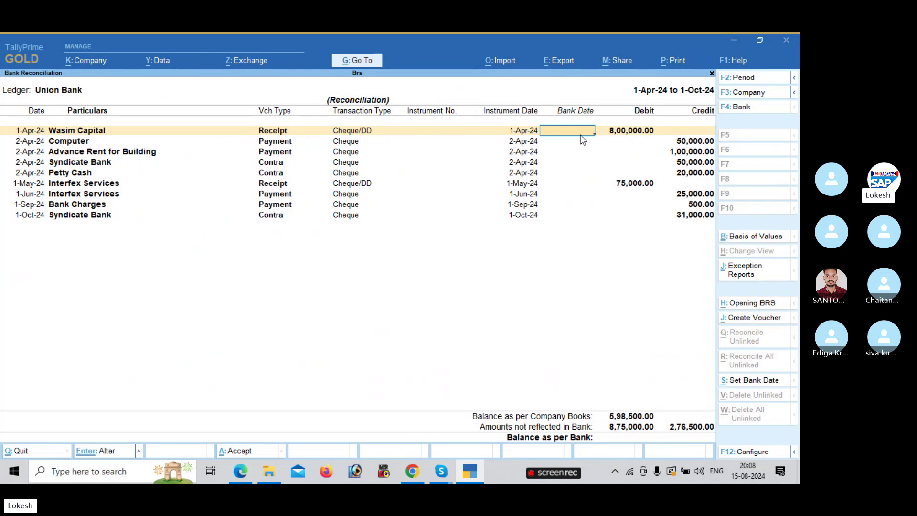
key(Escape)
key(Return)
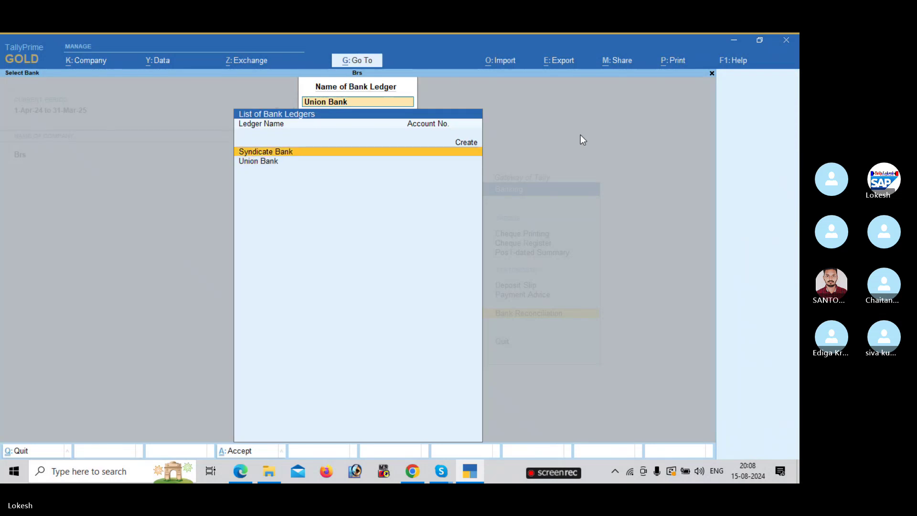
key(Return)
key(Down)
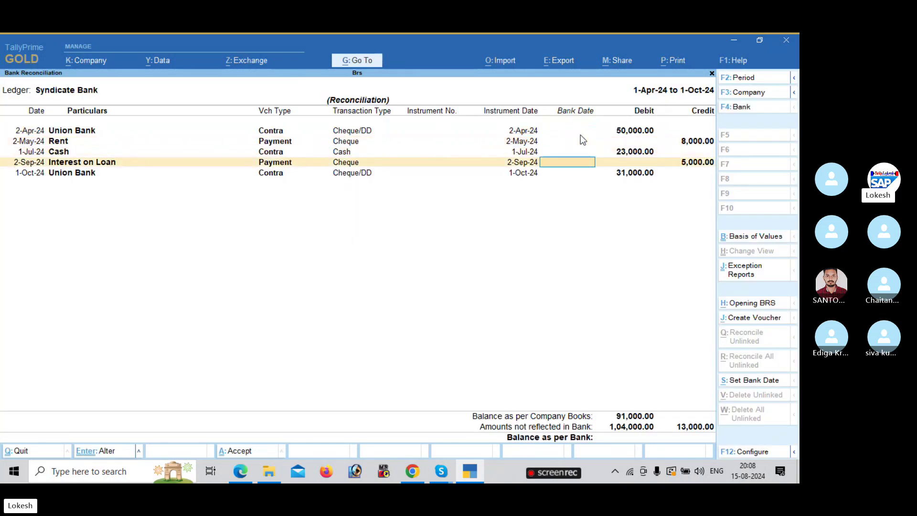
key(Escape)
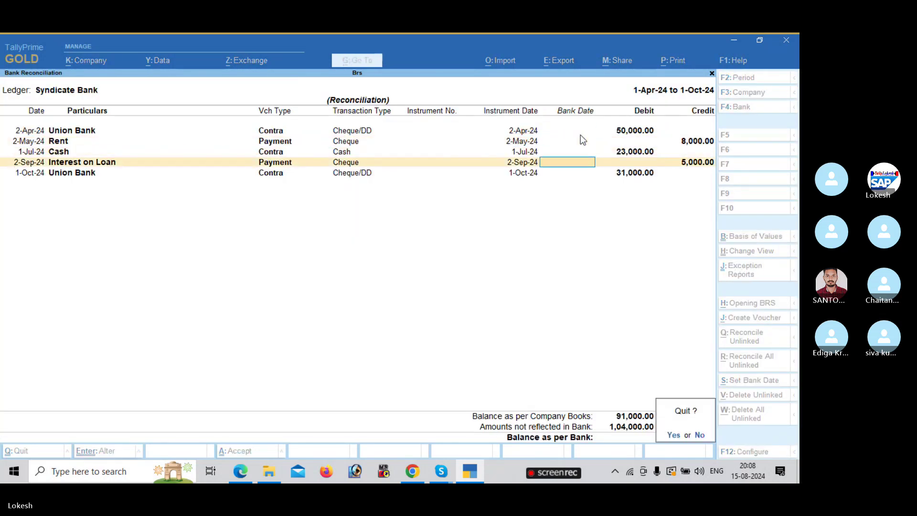
key(Return)
Open the Cheque Register and examine the cheque counts for Syndicate Bank and Union Bank.
key(Escape)
key(Up)
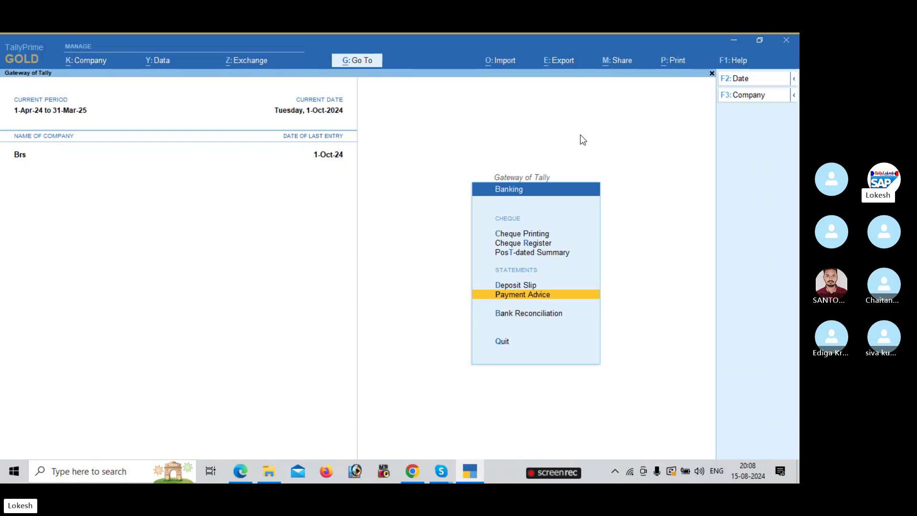
key(Up)
key(Up)
key(Up)
key(Return)
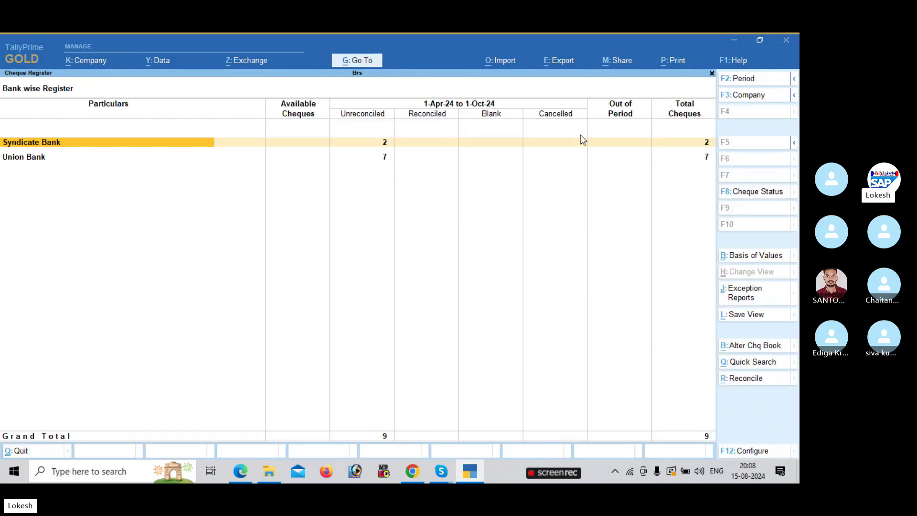
key(Down)
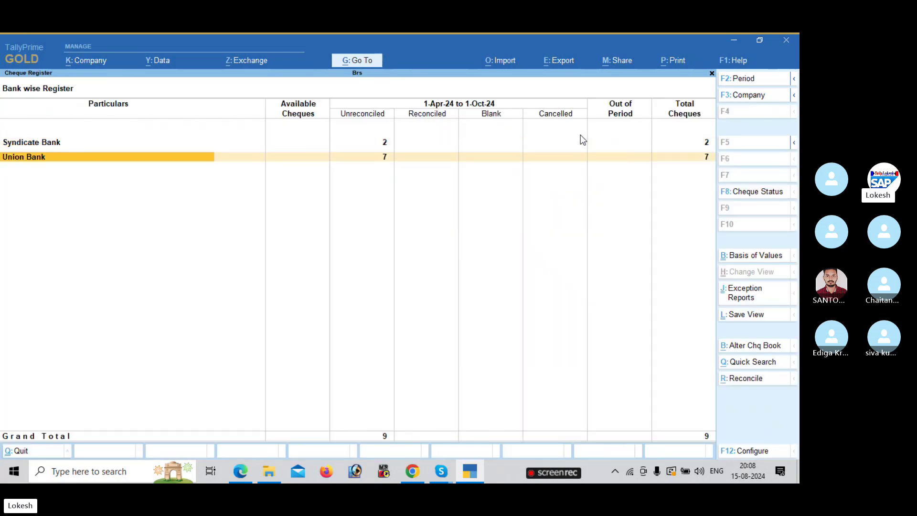
key(Up)
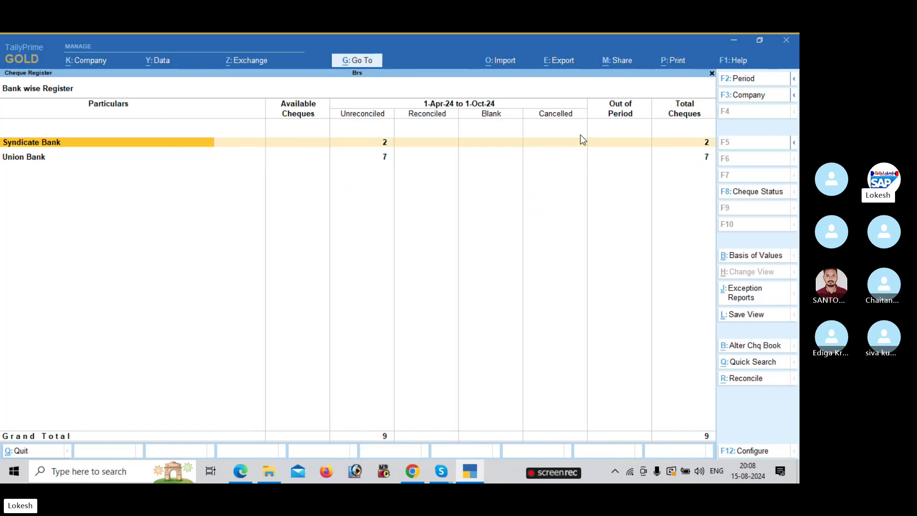
Start reconciling Syndicate Bank, dating the 2-Apr-24 Union Bank contra 1-May-24, Rent 1-Jun-24 and the Cash contra 1-Aug-24.
click(747, 381)
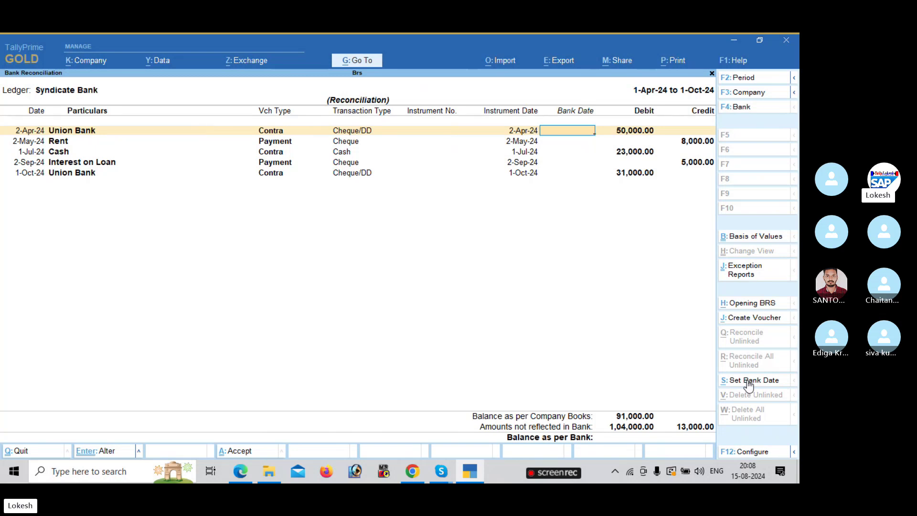
text(1-5)
key(Return)
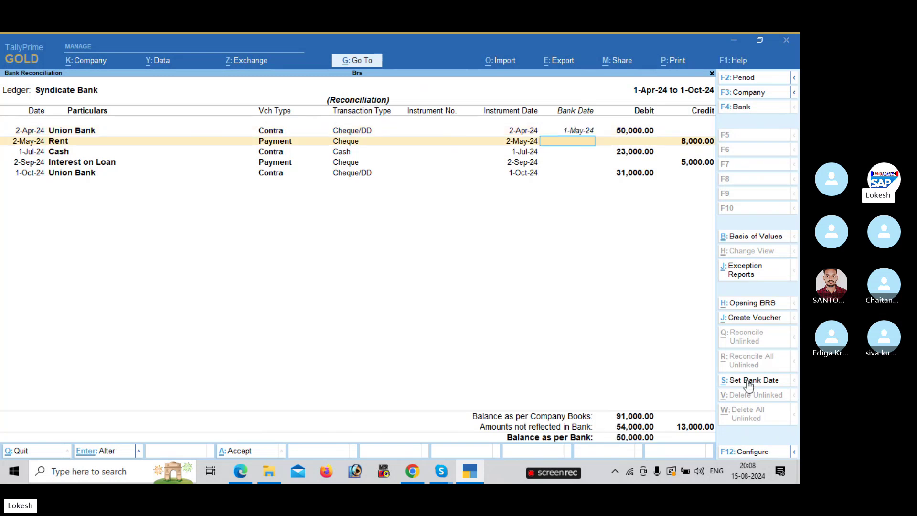
text(1-6)
key(Return)
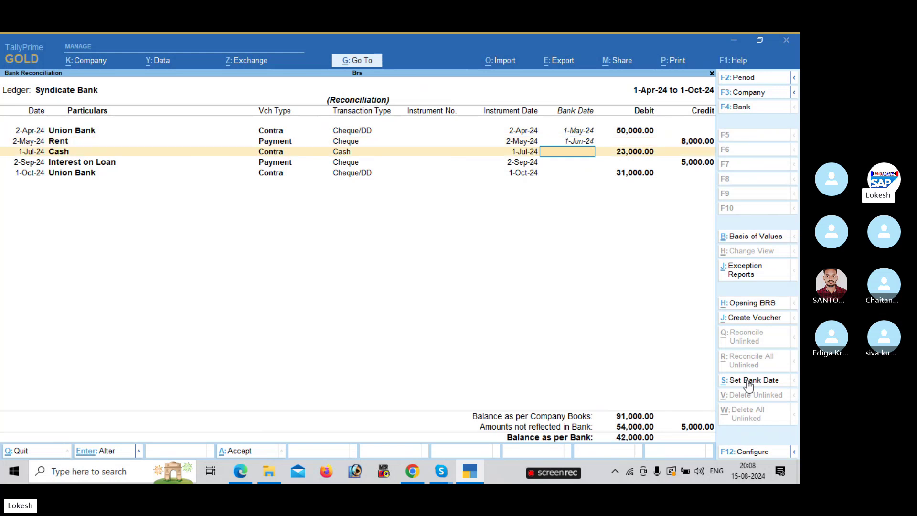
text(1-8)
key(Return)
Set Syndicate Bank's bank dates to 1-Oct-24 for Interest on Loan and 1-Nov-24 for the last Union Bank contra, and save the reconciliation.
text(1-)
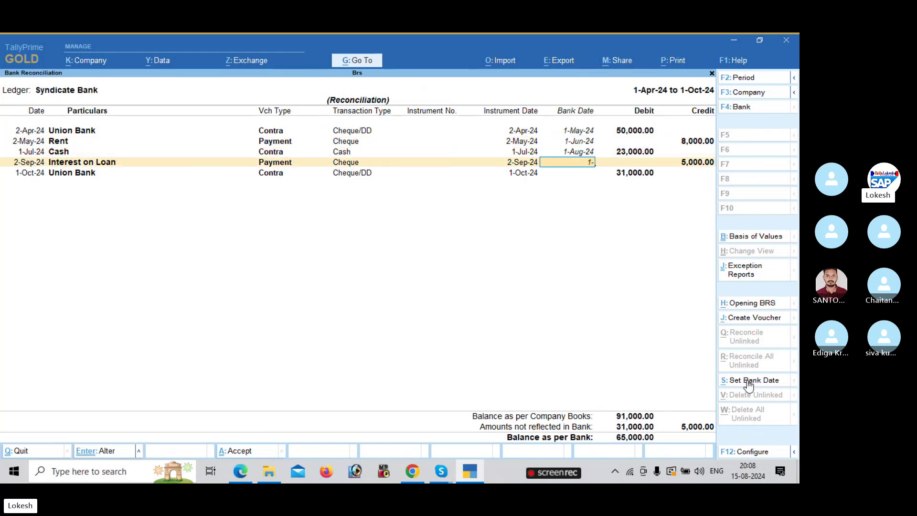
text(10)
key(Return)
text(1-11)
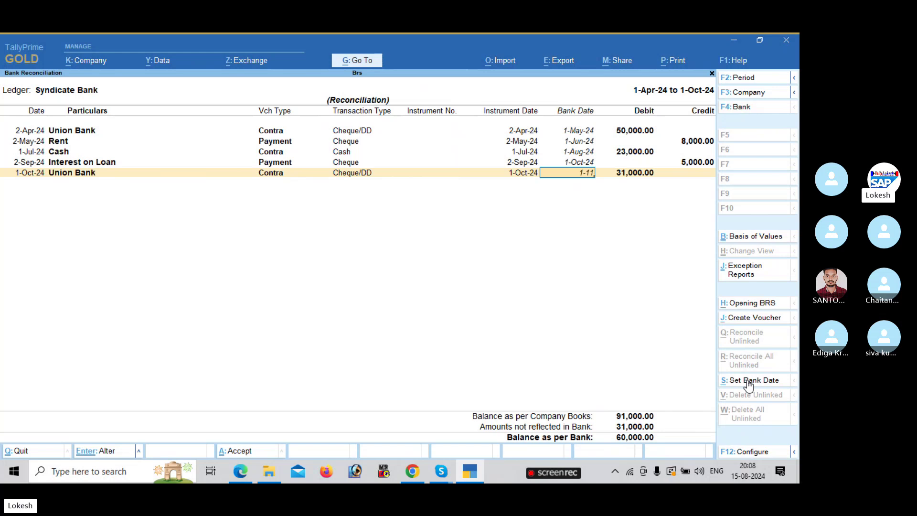
key(Return)
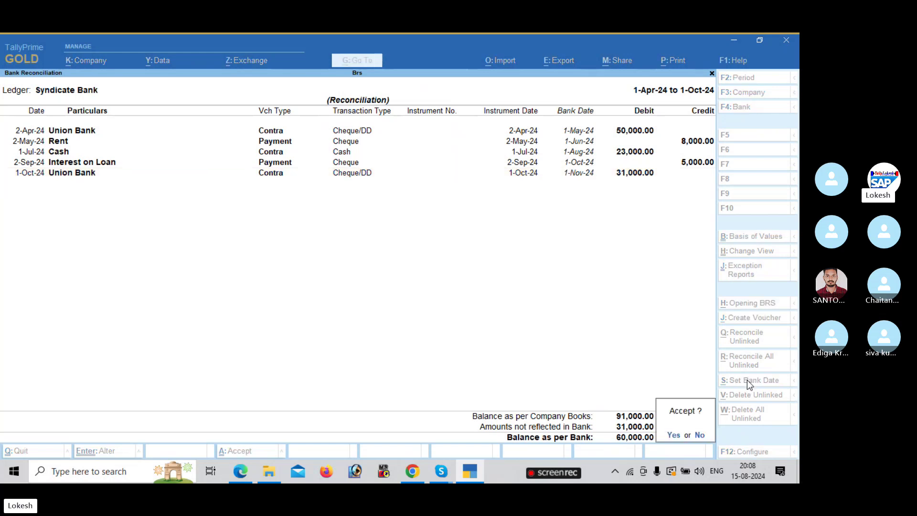
key(Return)
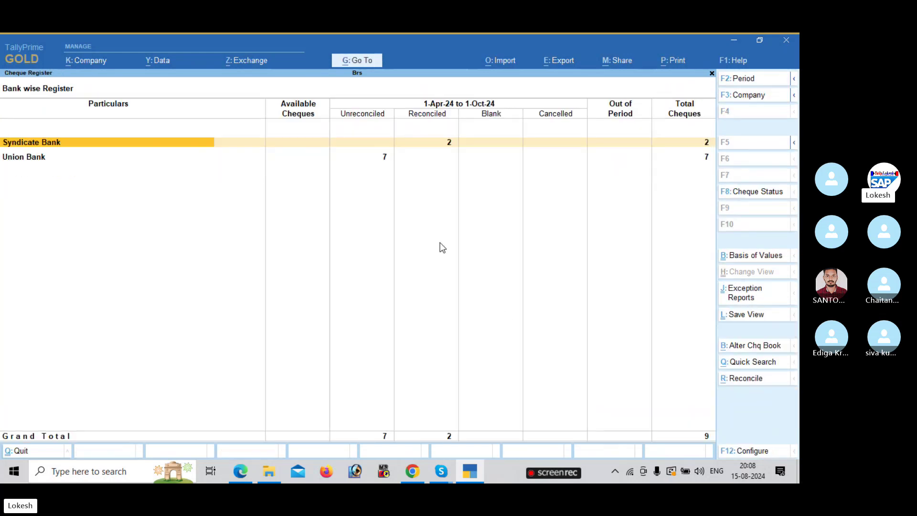
Start reconciling Union Bank from the Cheque Register, setting bank date 1-May-24 for its five April transactions.
key(Down)
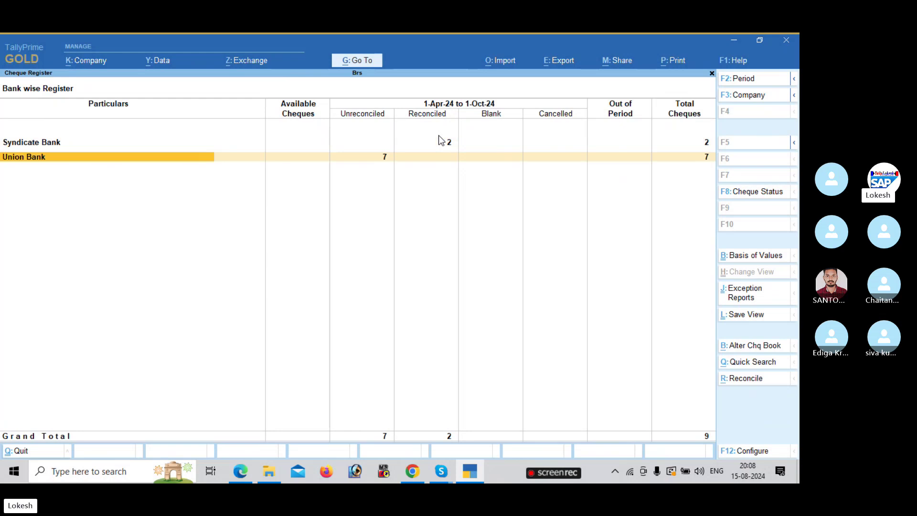
click(748, 379)
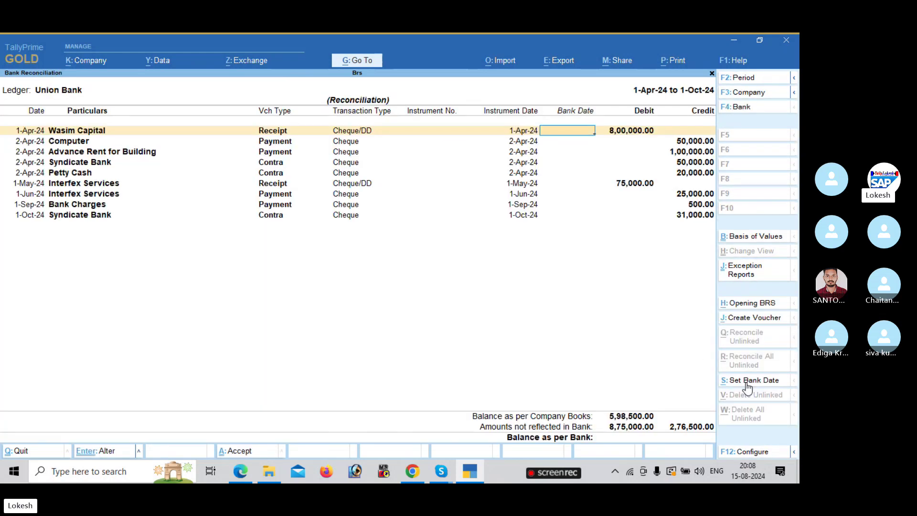
text(1-5)
key(Return)
text(1-5)
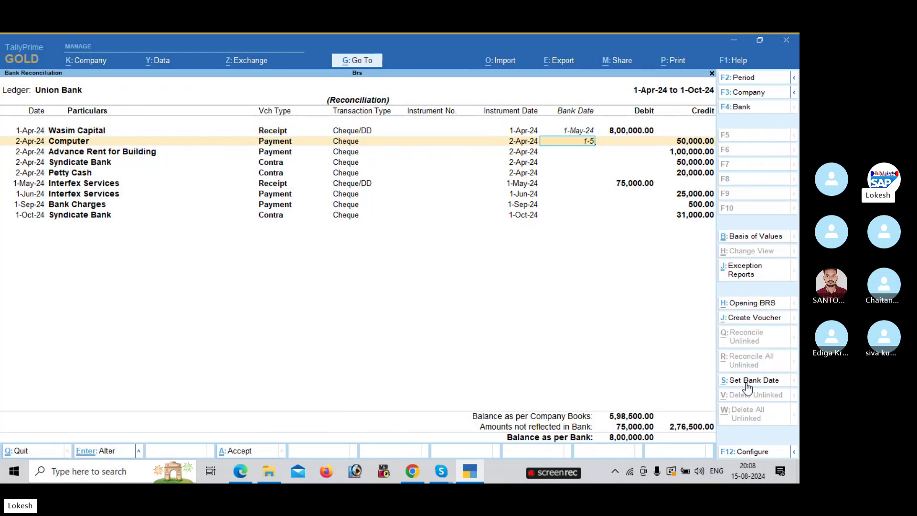
key(Return)
text(1-5)
key(Return)
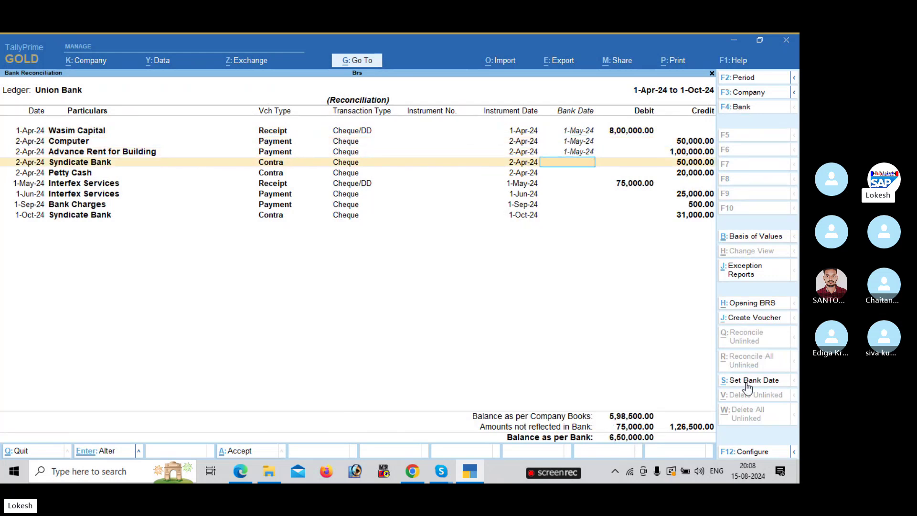
text(1-5)
key(Return)
text(1-)
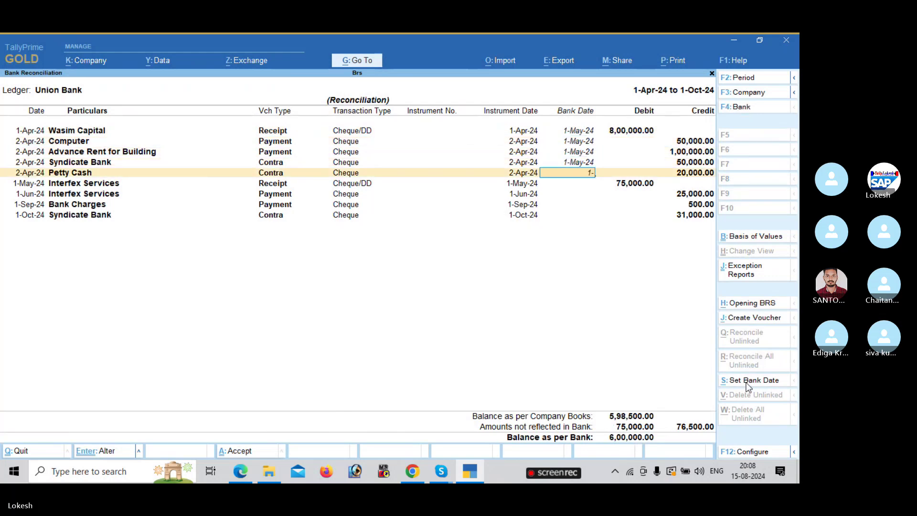
text(53)
key(BackSpace)
key(Return)
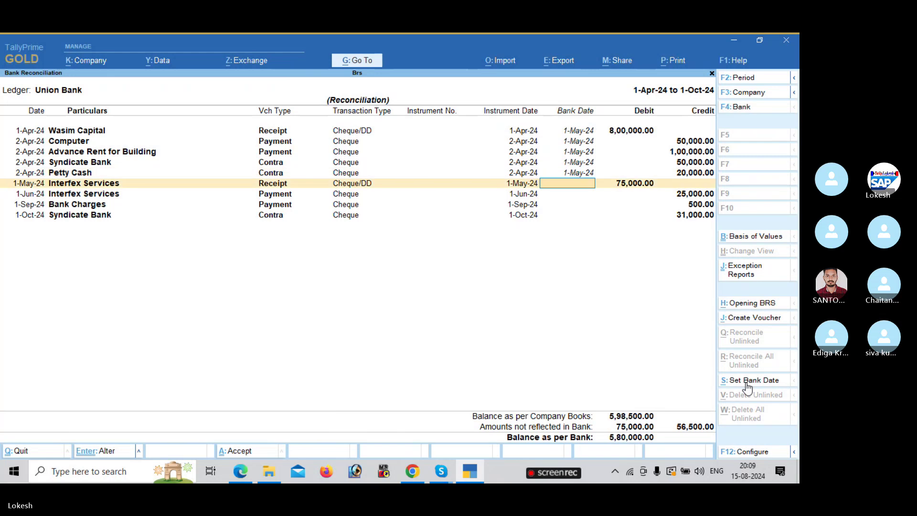
Date the Interfex Services receipt 1-Jun-24, its payment 1-Jul-24, Bank Charges 1-Oct-24 and the 1-Oct-24 Syndicate Bank contra 1-Nov-24, and save.
text(1-6)
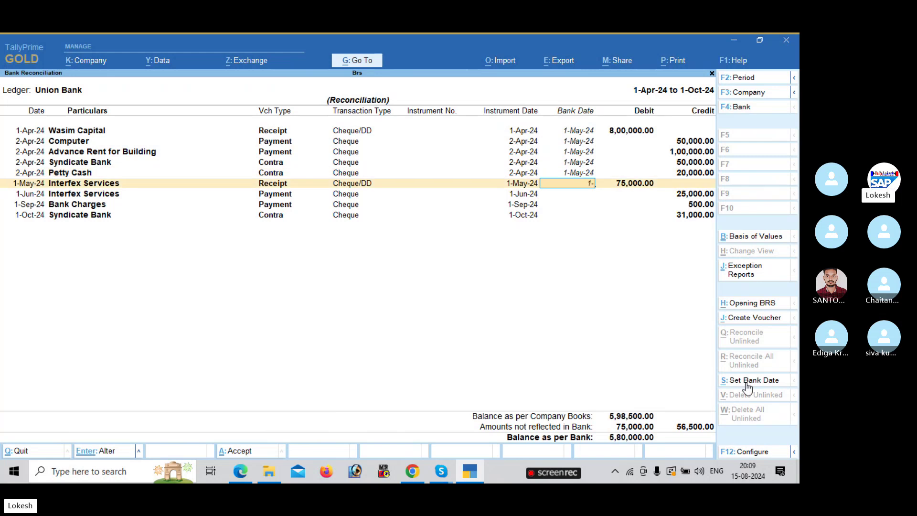
key(Return)
text(1-7)
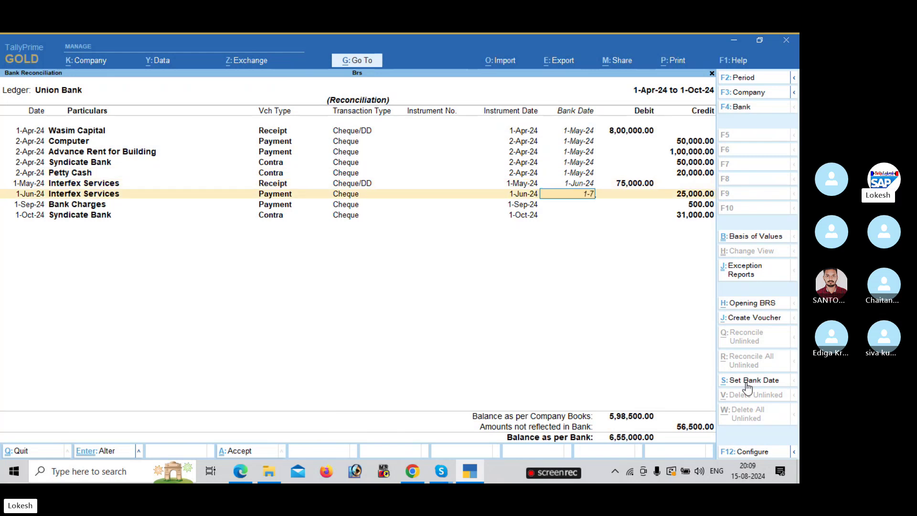
key(Return)
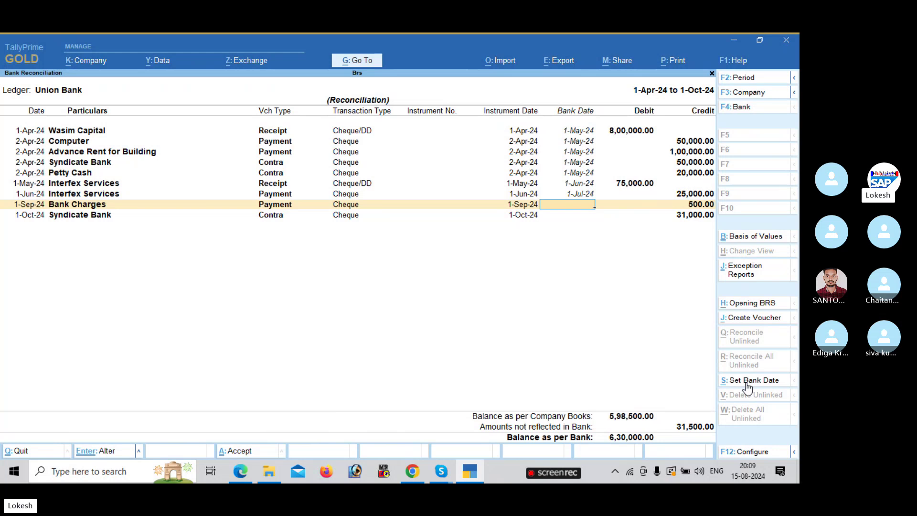
text(1-10)
key(Return)
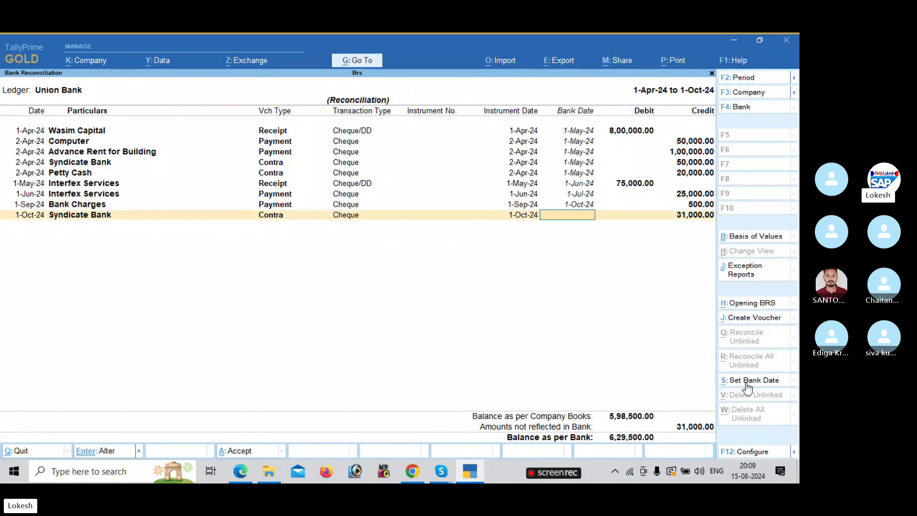
key(ctrl+a)
key(y)
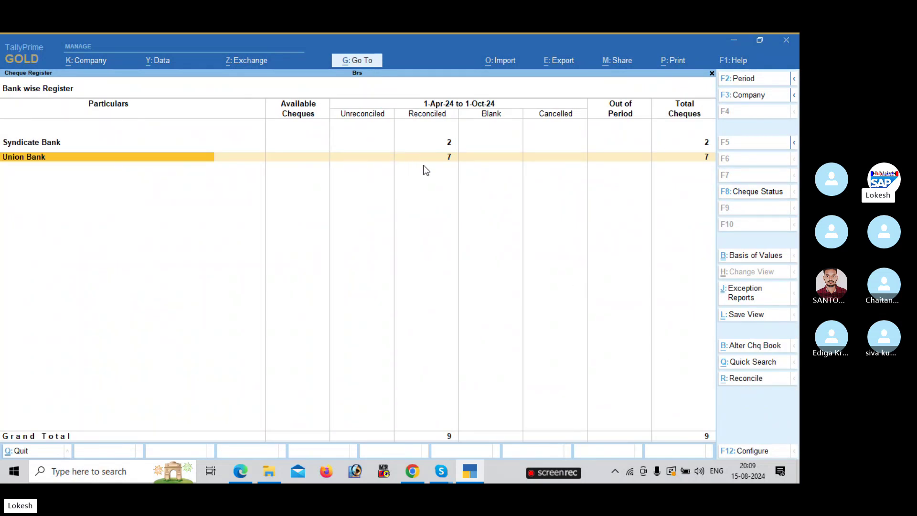
Leave the Cheque Register and reopen Bank Reconciliation for Union Bank to examine the amounts not reflected in the bank.
key(Escape)
key(Down)
key(Down)
key(Down)
key(Down)
key(Return)
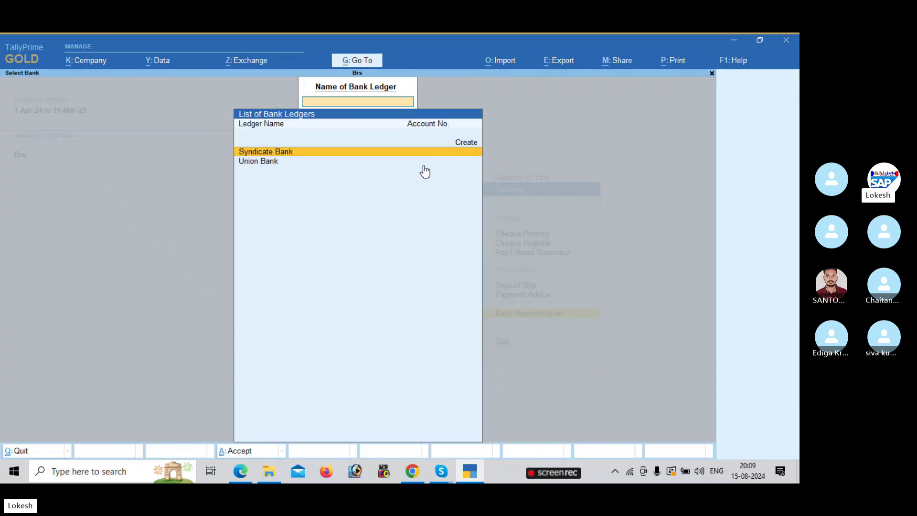
key(Down)
key(Return)
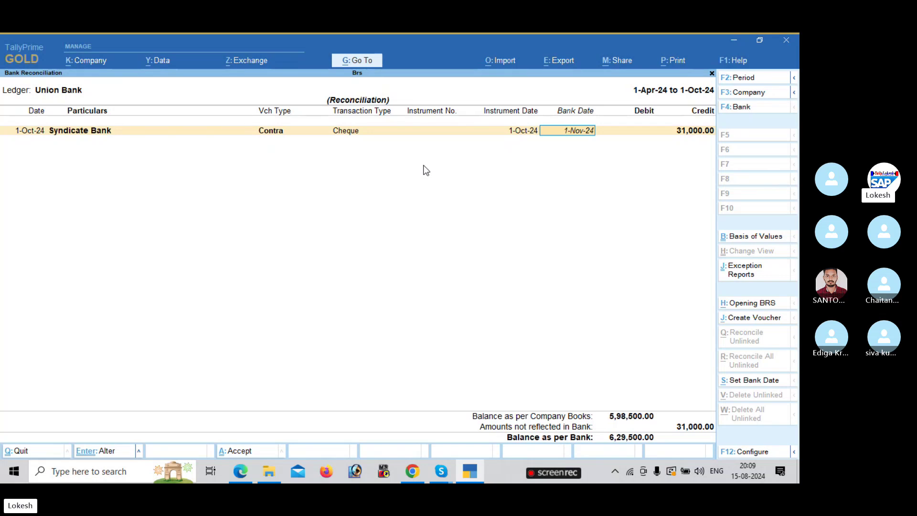
Leave Union Bank's reconciliation and open Syndicate Bank's to examine its remaining entry and balances.
key(BackSpace)
key(Escape)
key(Return)
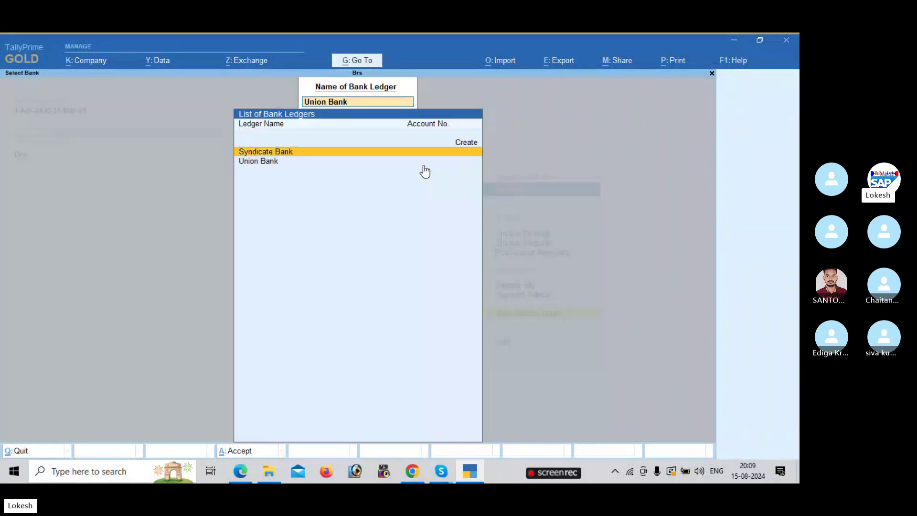
key(Return)
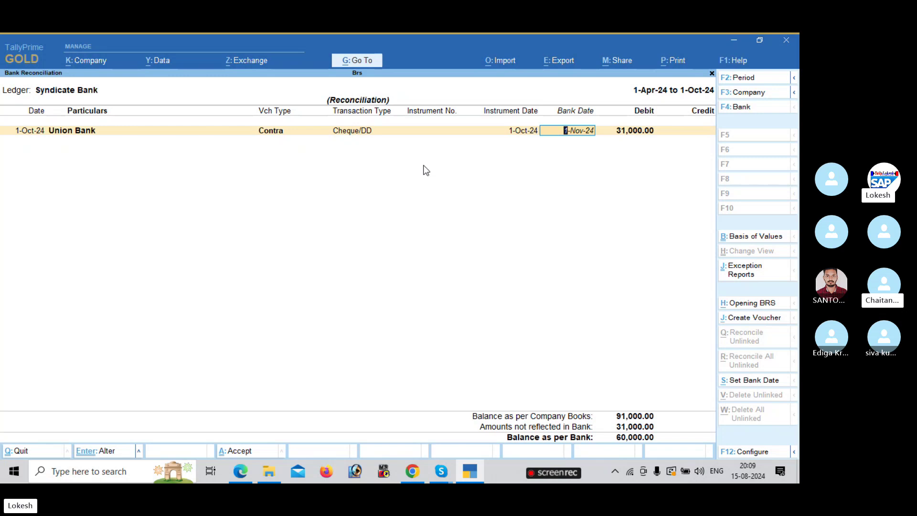
Switch from TallyPrime to the Chrome window with the cheque book image results.
key(alt)
key(alt+Tab)
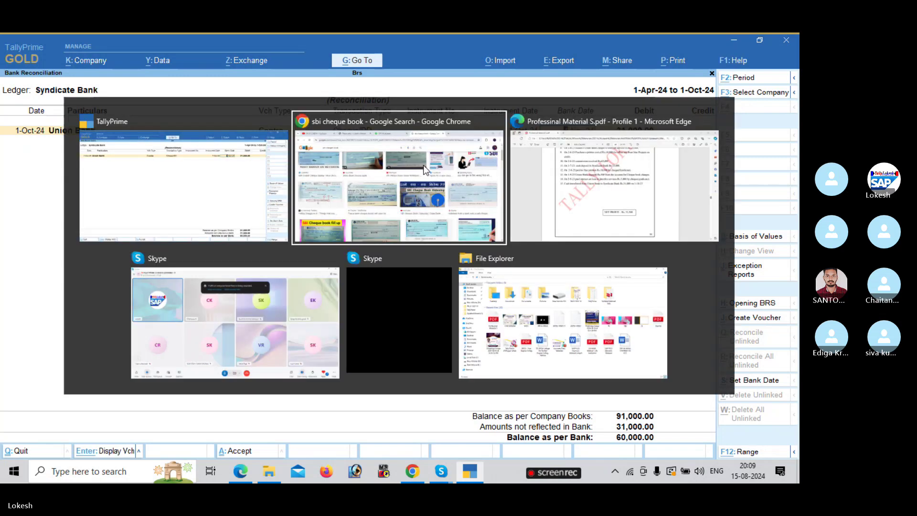